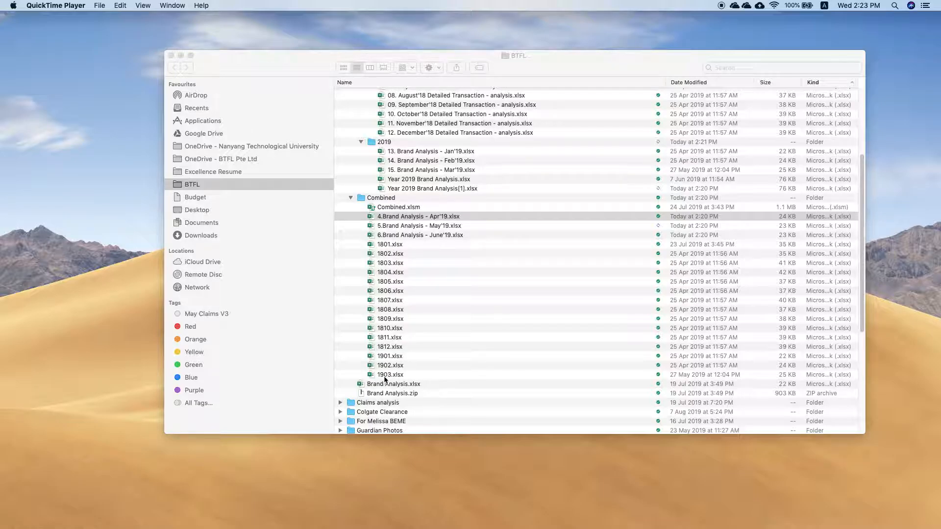
Rename the April 2019 brand analysis file in the Combined folder as 1904
left_click(439, 219)
key("Return")
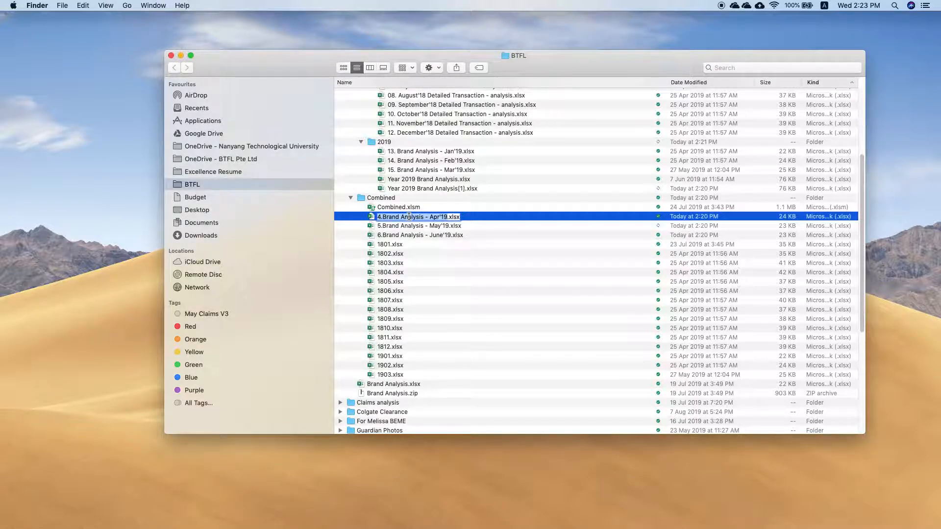
type("1904")
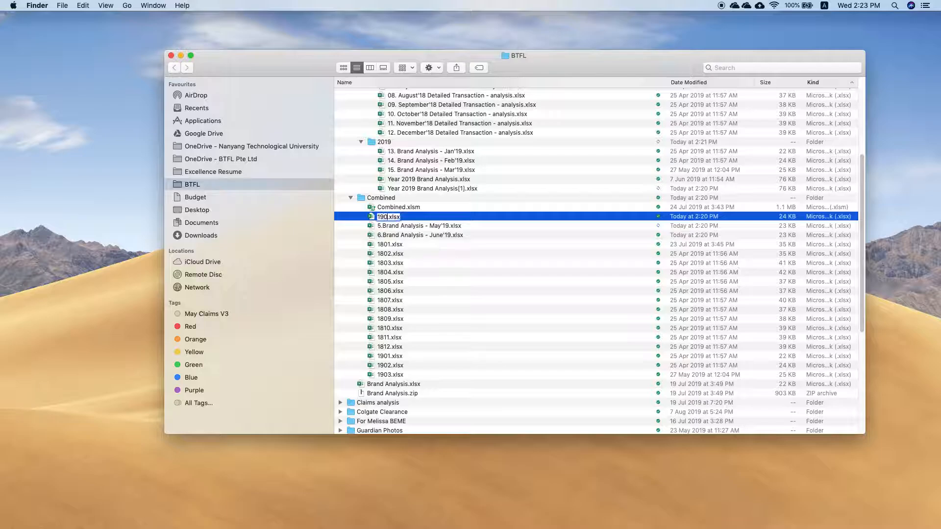
Rename the May 2019 brand analysis file in the Combined folder as 1905
left_click(413, 225)
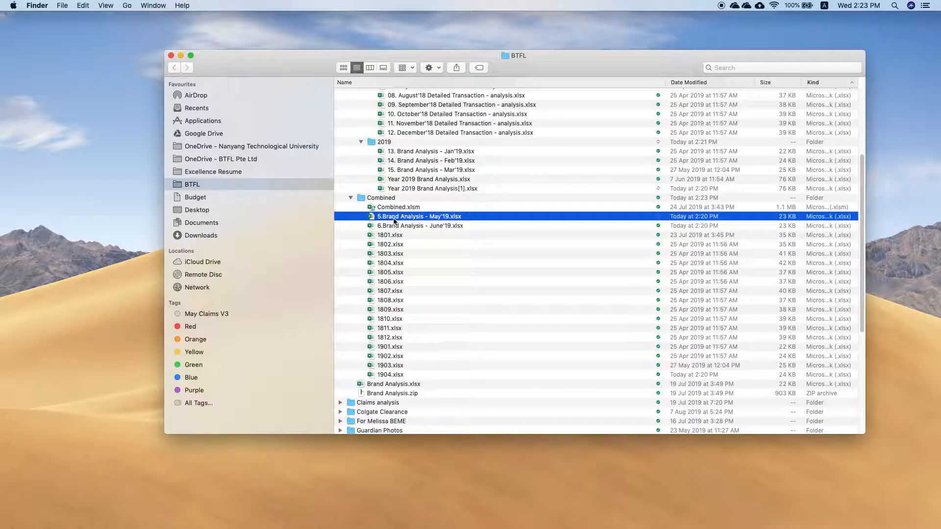
left_click(428, 216)
type("190")
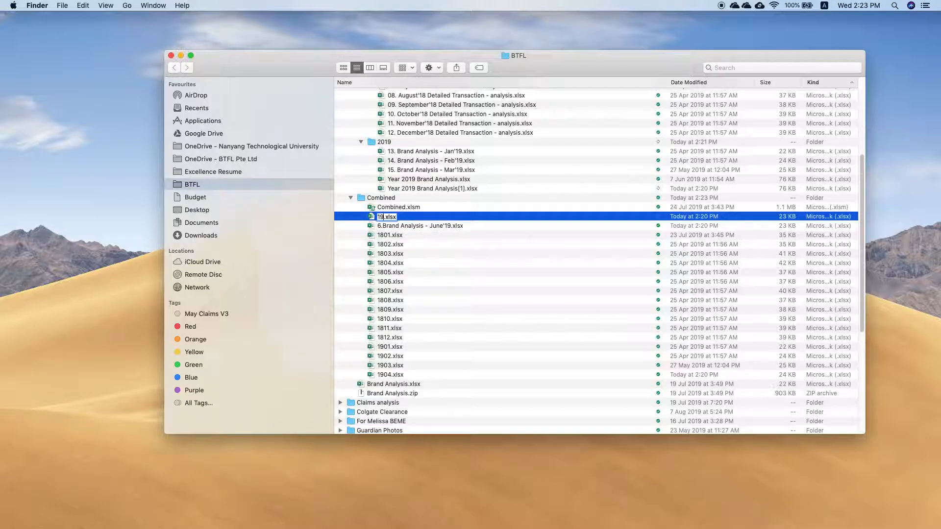
type("5")
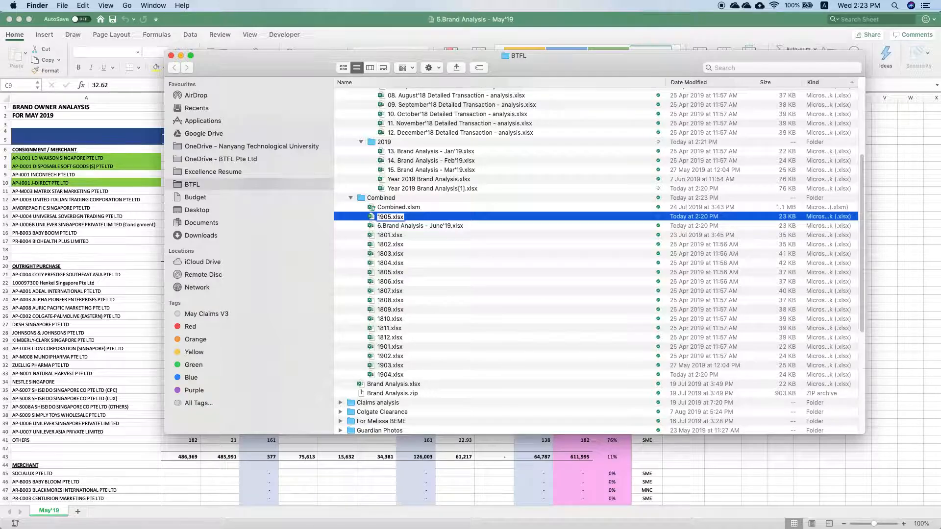
key("Return")
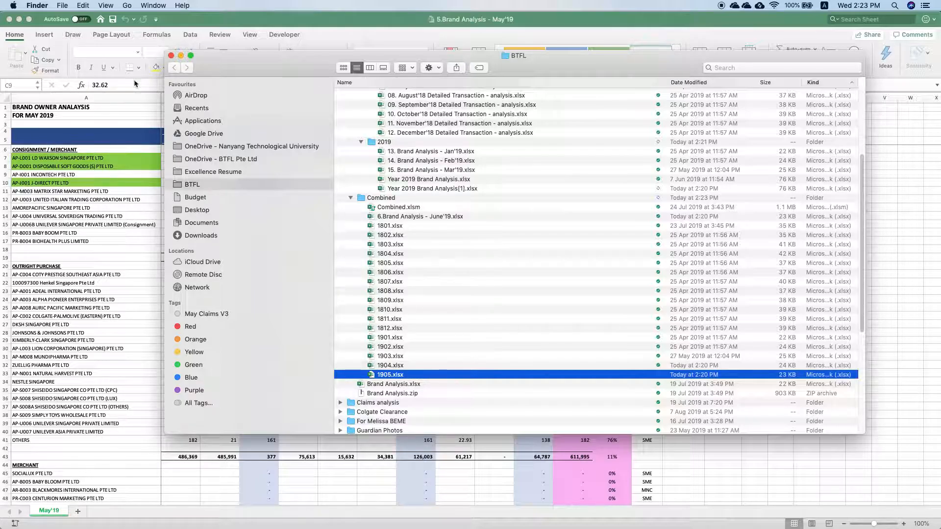
Rename the June 2019 brand analysis file in the Combined folder as 1906
left_click(416, 217)
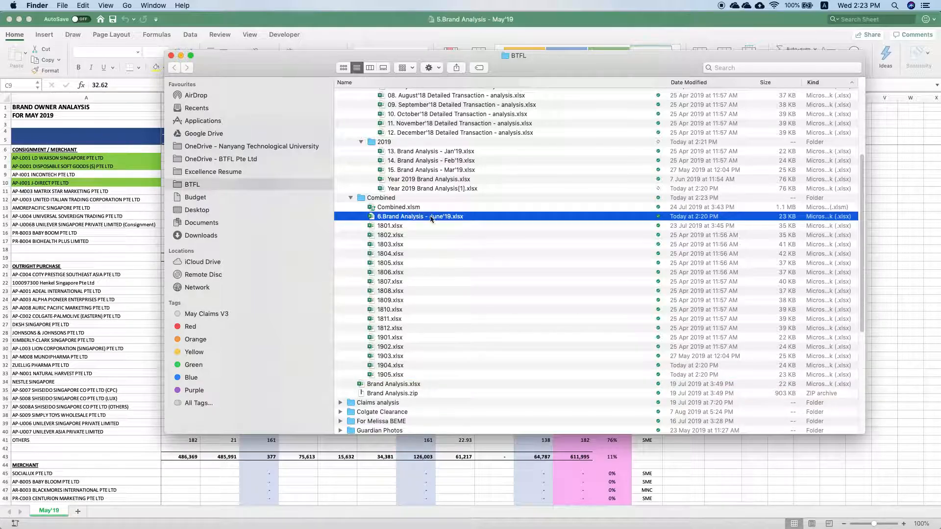
left_click(425, 220)
type("190")
type("6")
key("Return")
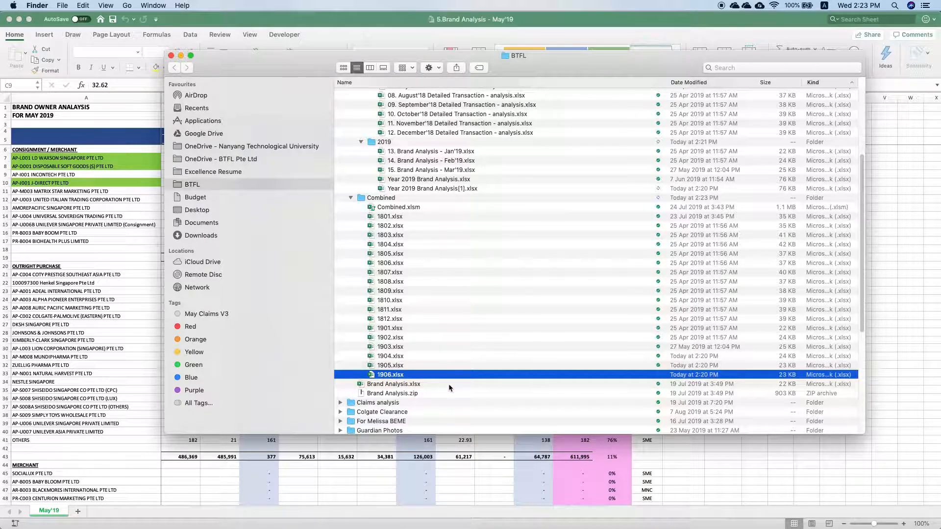
Open the Combined.xlsm workbook in Excel with its macros enabled
left_click(392, 208)
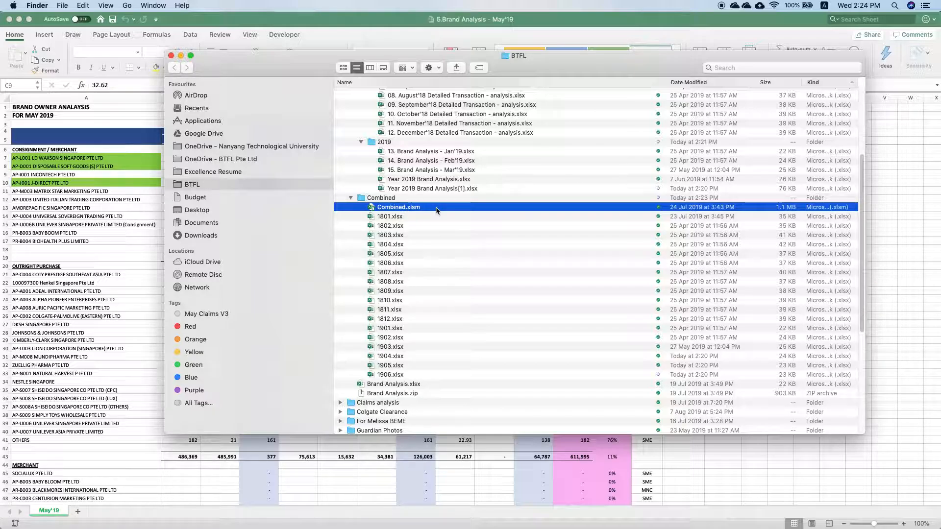
left_click(565, 383)
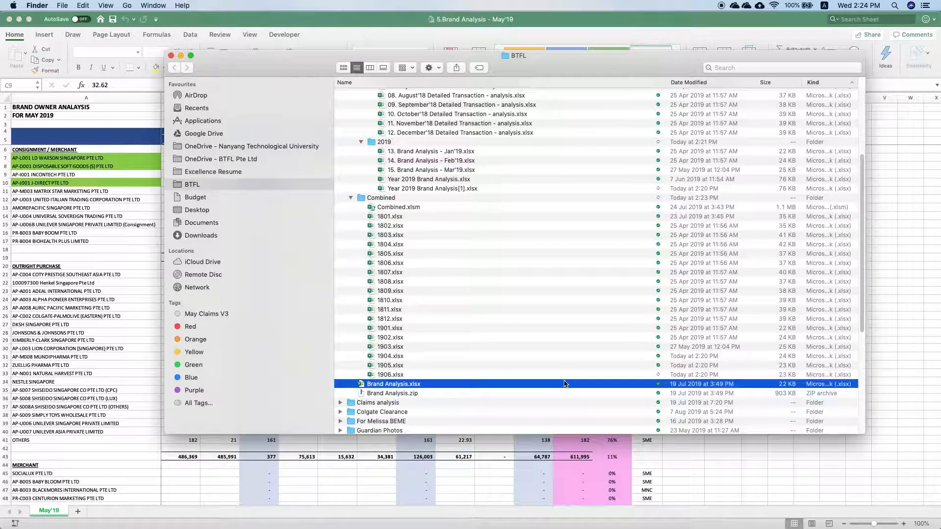
double_click(613, 207)
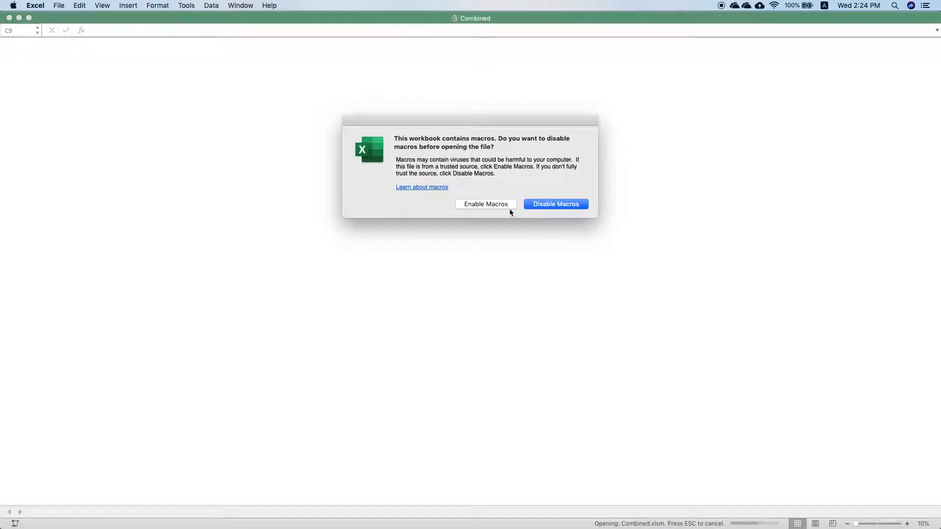
left_click(509, 206)
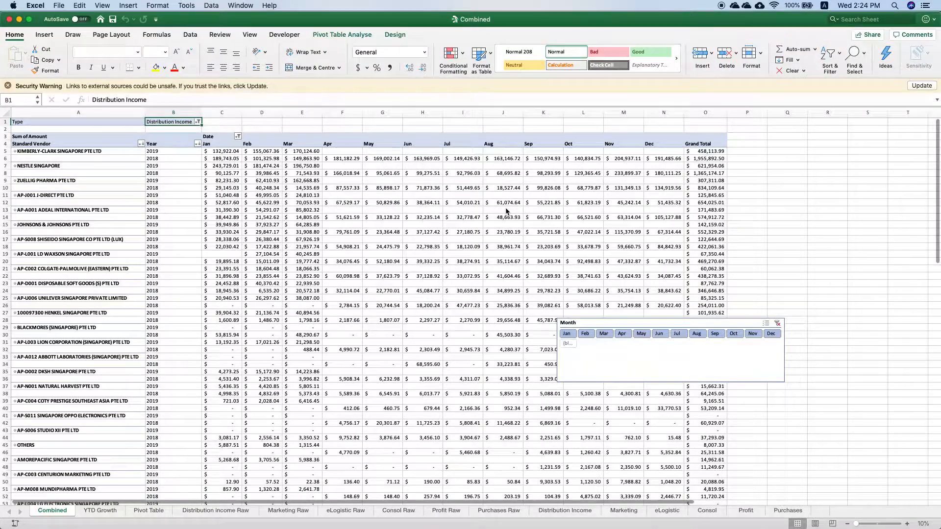
Look through the Combined, Pivot Table, Distribution income Raw, Marketing Raw and Purchases Raw sheets
left_click_drag(631, 343, 446, 200)
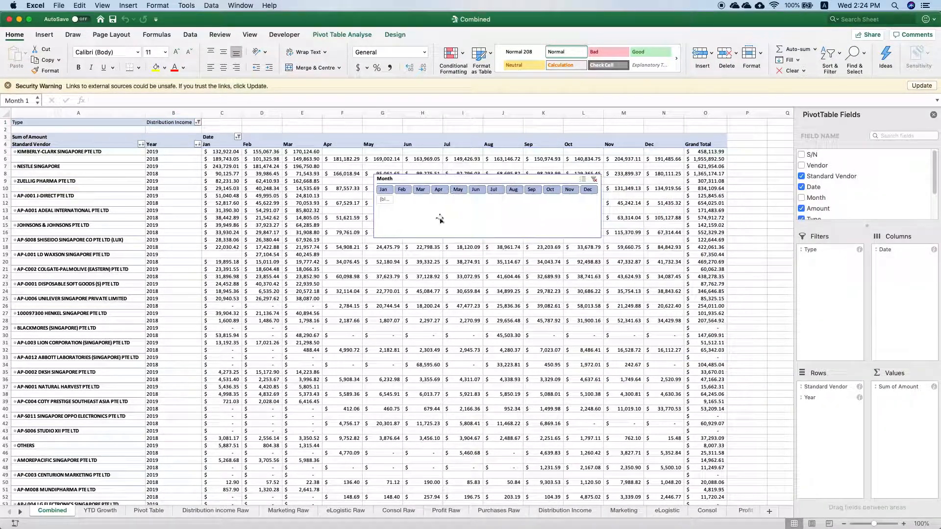
left_click(149, 512)
key("ctrl+Page_Down")
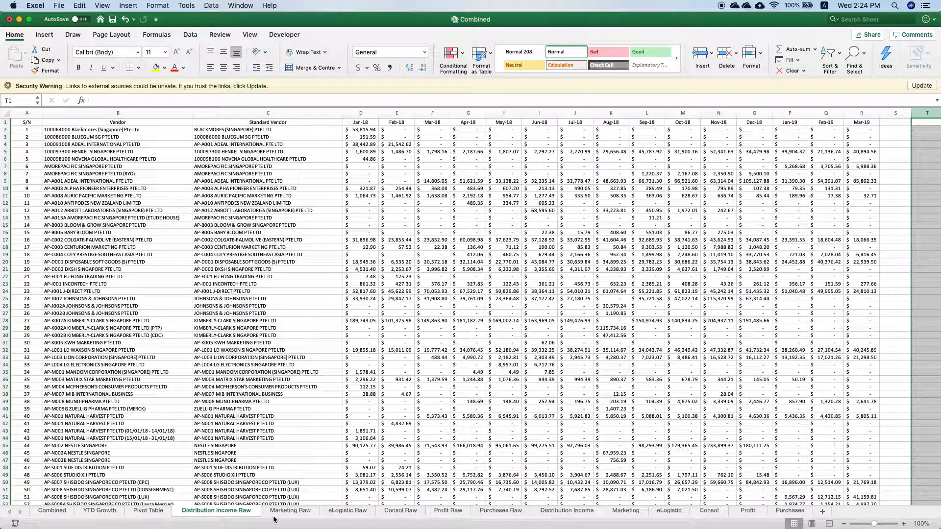
left_click(156, 514)
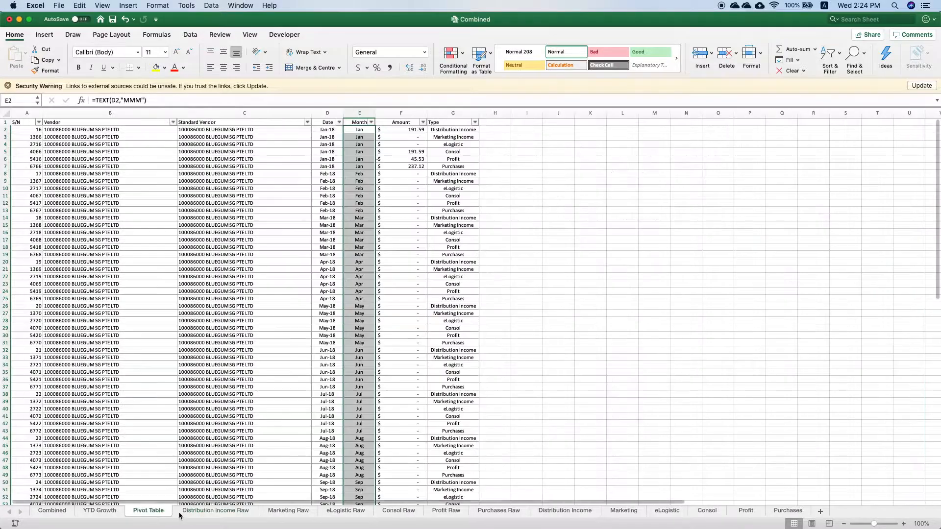
left_click(215, 512)
left_click(289, 515)
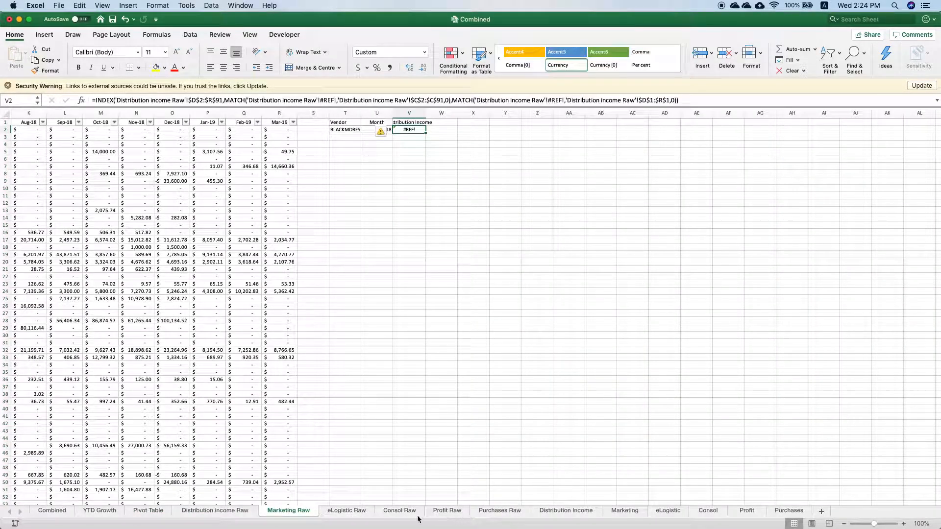
left_click(520, 517)
Look through the report sheets from Distribution Income to Purchases and examine the Distribution Income layout with its YTD % Growth rows
left_click(561, 513)
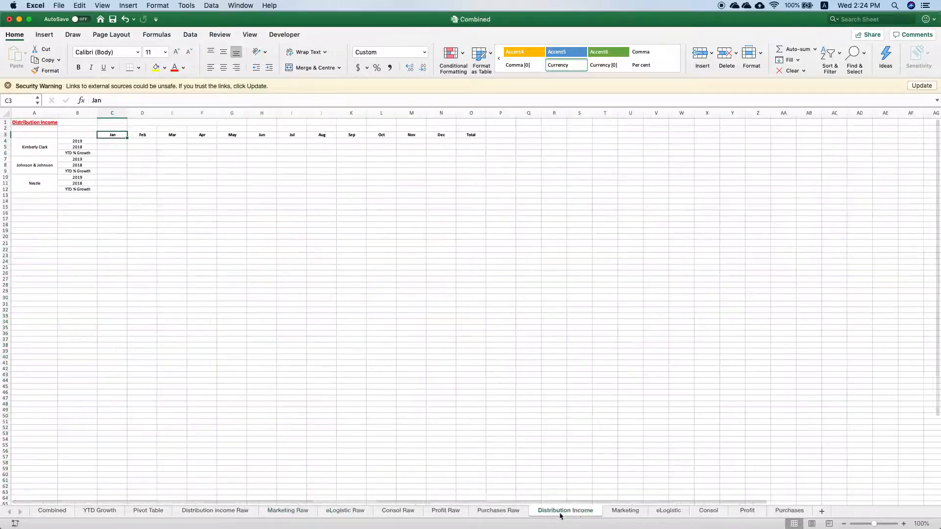
left_click(632, 514)
left_click(586, 514)
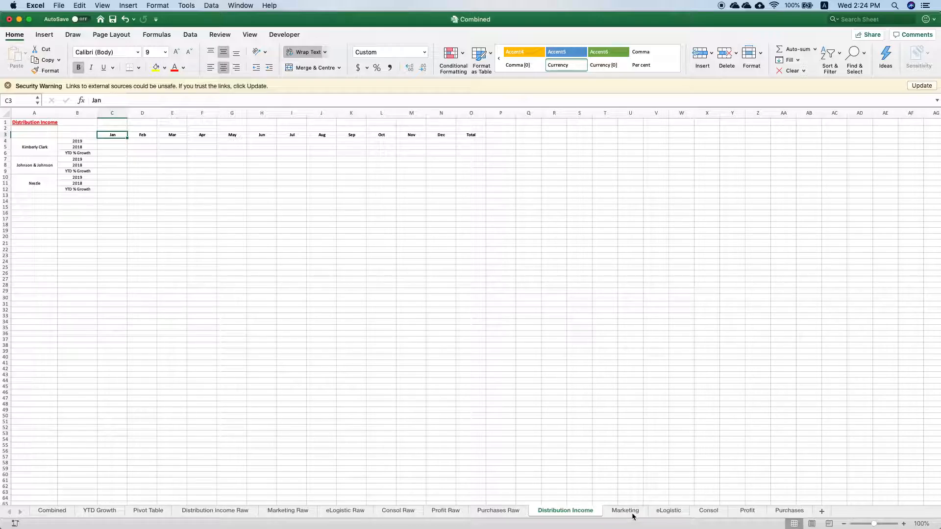
left_click(627, 513)
left_click(669, 512)
left_click(708, 512)
left_click(747, 512)
left_click(790, 512)
left_click(570, 510)
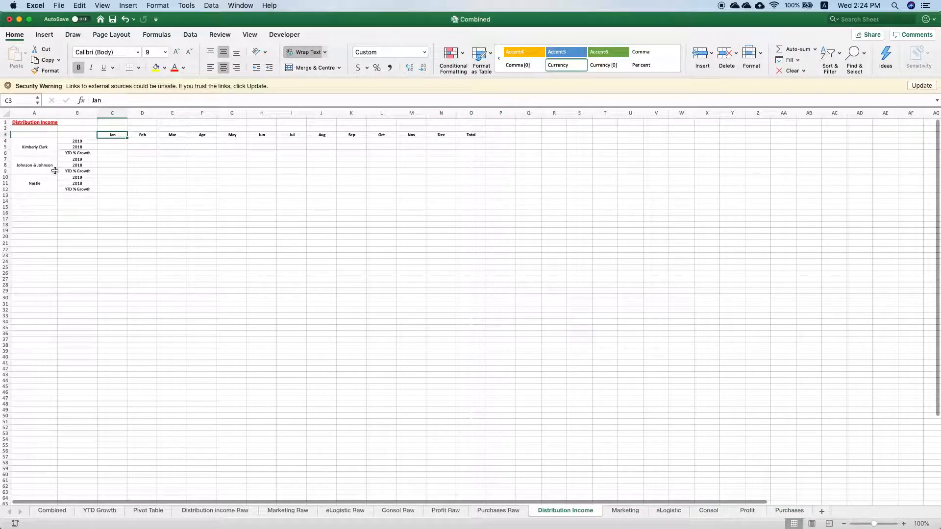
left_click(78, 152)
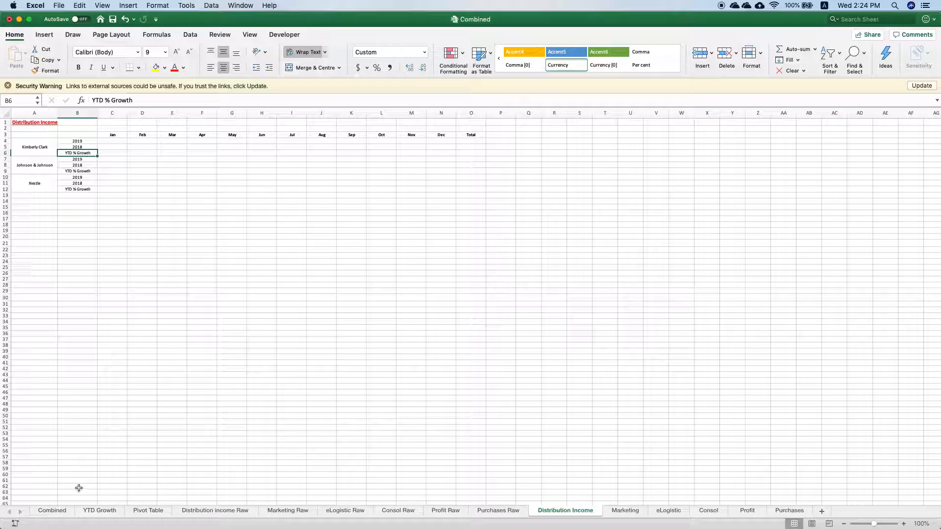
On the Combined sheet, move the Month slicer off the upper vendor rows and examine Kimberly-Clark's 2019 and 2018 monthly figures and grand total
left_click(52, 511)
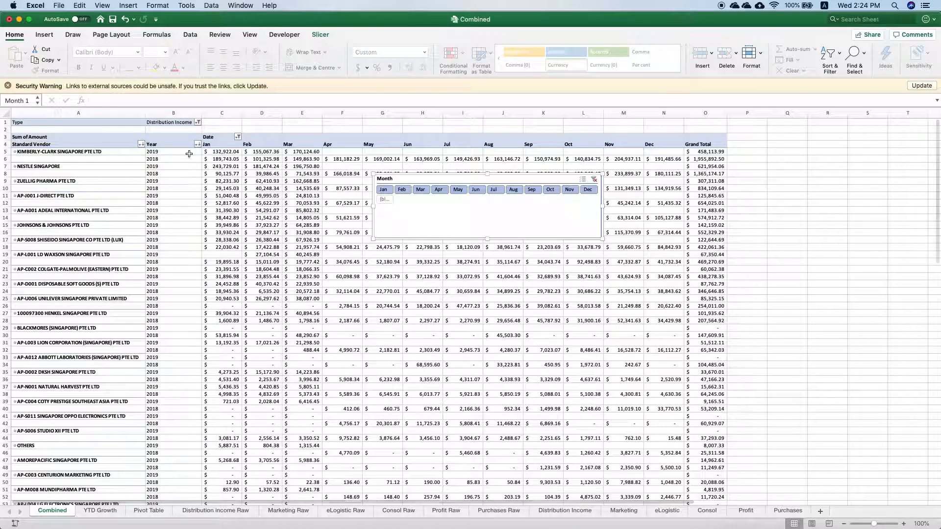
left_click_drag(439, 179, 391, 230)
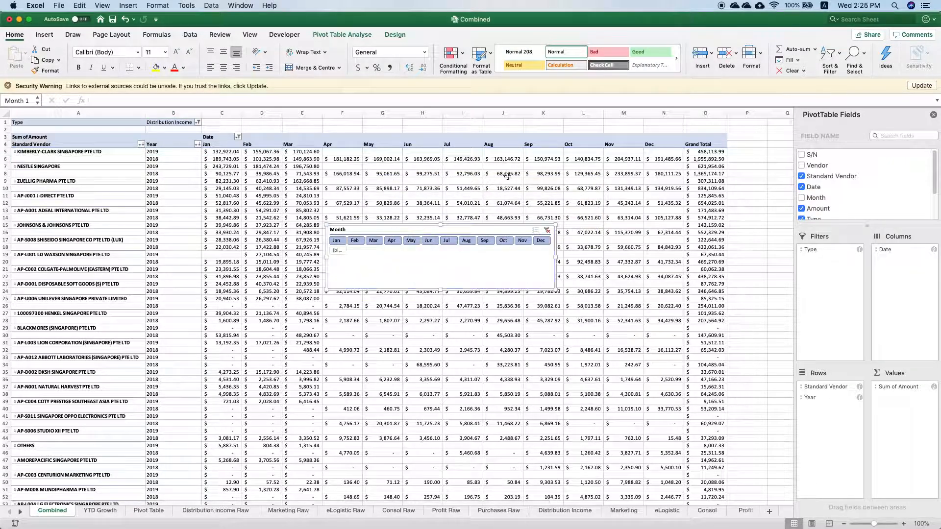
left_click(223, 154)
left_click_drag(152, 153, 672, 160)
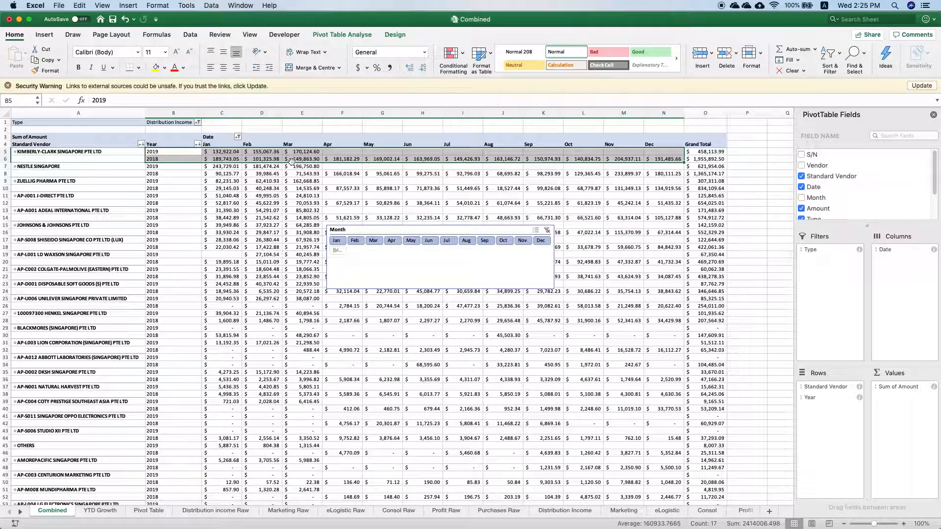
left_click(154, 156)
left_click(154, 159)
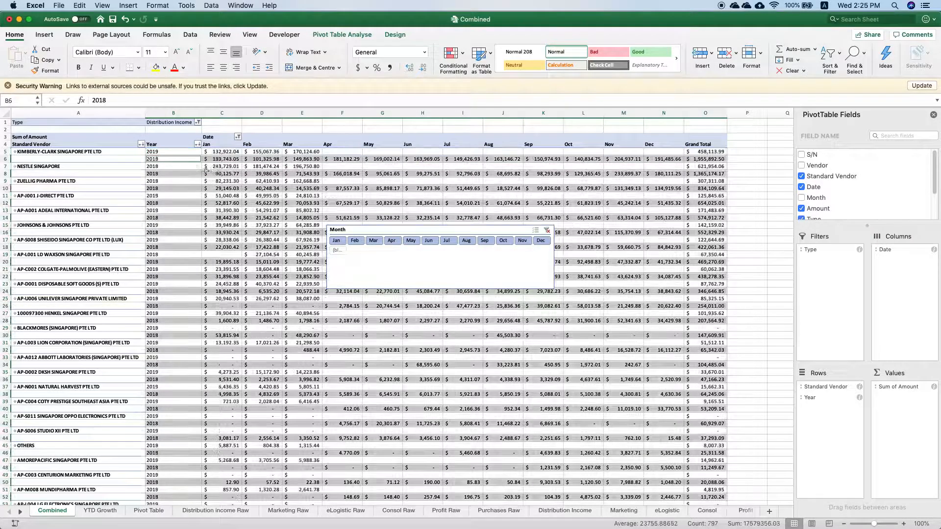
left_click(714, 151)
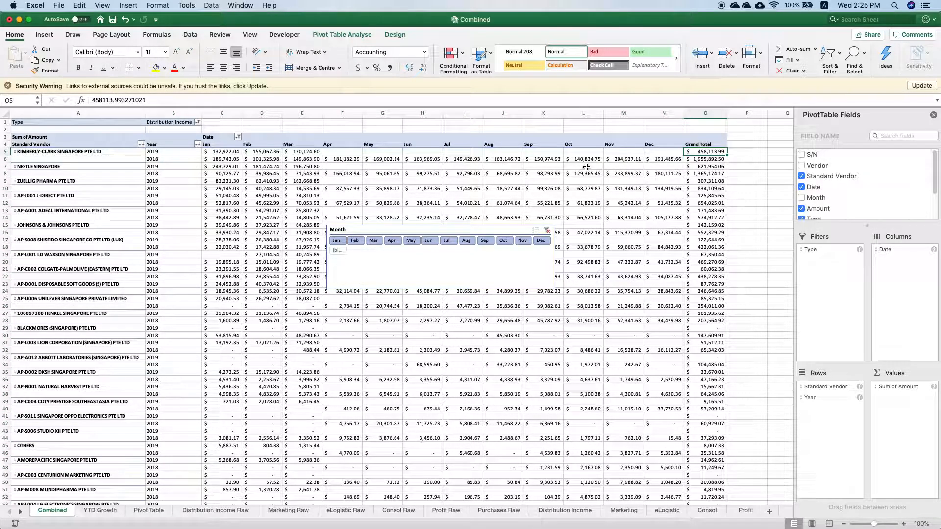
On the YTD Growth sheet, examine the Total YTD % Growth column and the months selected in the slicer
left_click(120, 512)
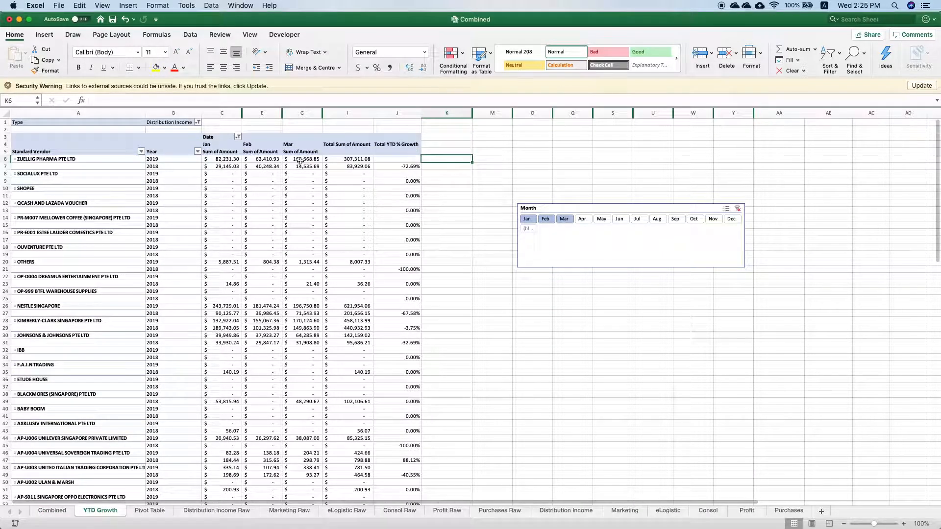
left_click(415, 166)
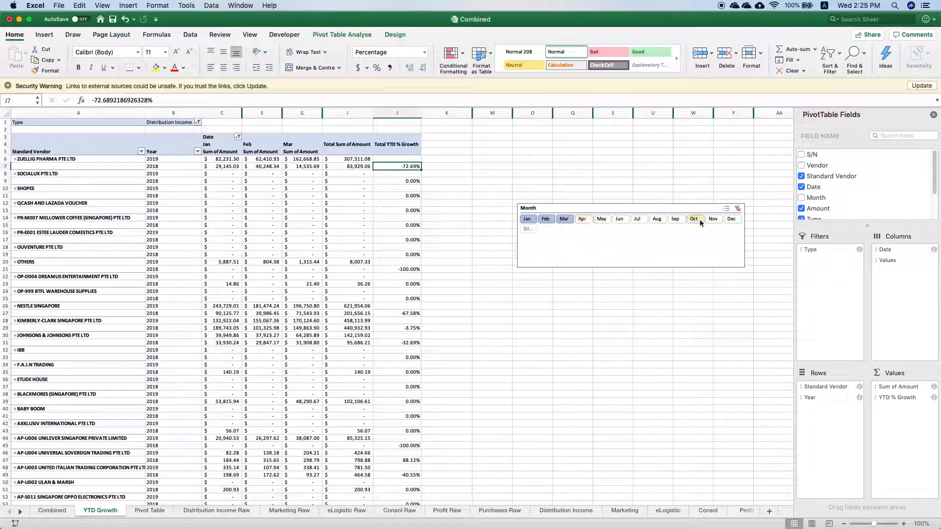
left_click(570, 220)
left_click(541, 184)
right_click(389, 183)
left_click(426, 223)
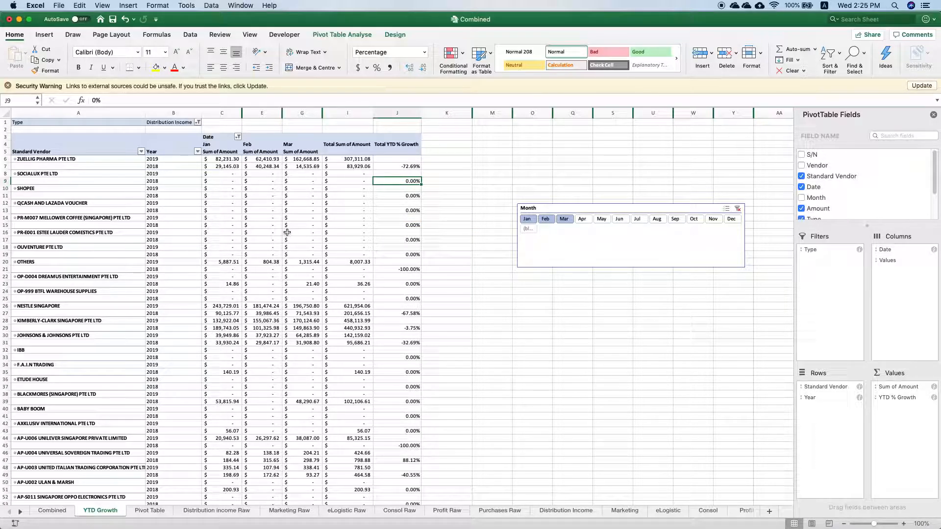
Try filtering the YTD Growth pivot table to Jan through Jun, and restore the Month slicer to Jan through Mar
left_click_drag(528, 225, 623, 221)
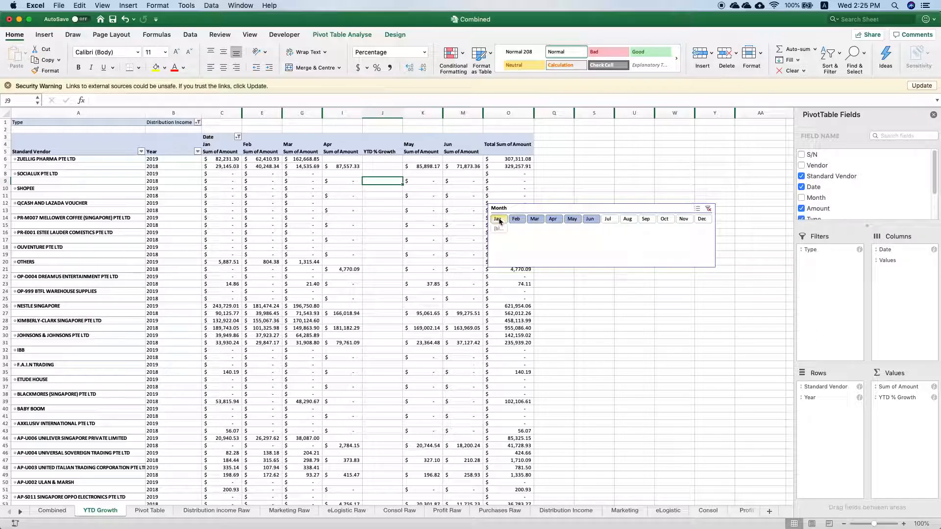
left_click_drag(499, 221, 541, 225)
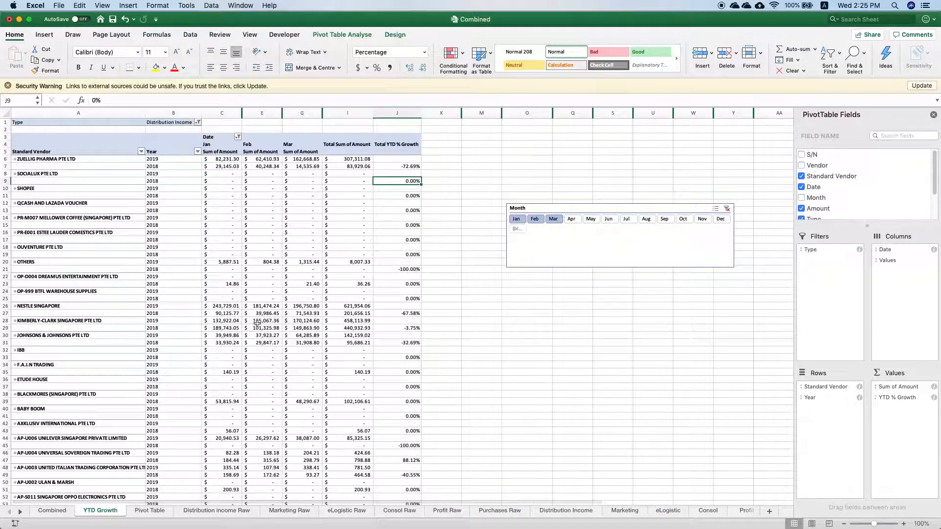
Compare the Combined and YTD Growth pivot tables with the Kimberly Clark YTD % Growth row on the Distribution Income sheet
left_click(54, 513)
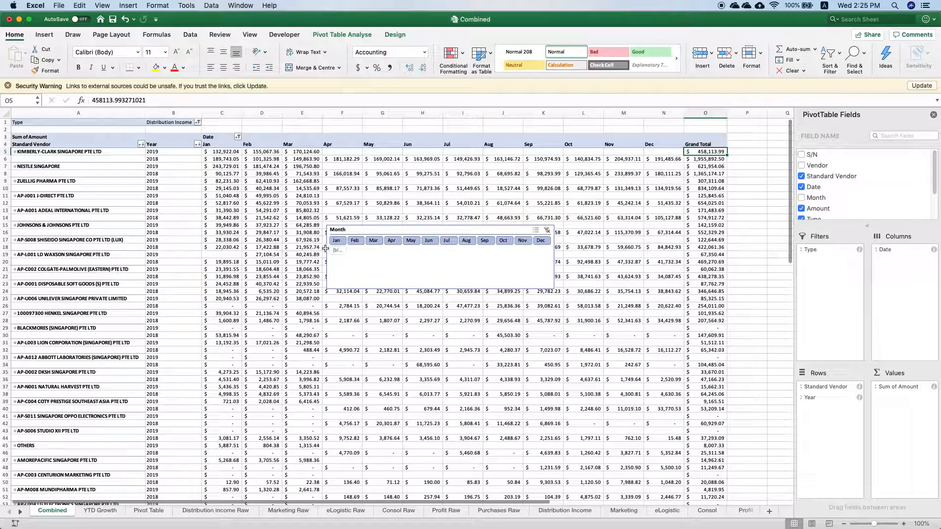
left_click(101, 511)
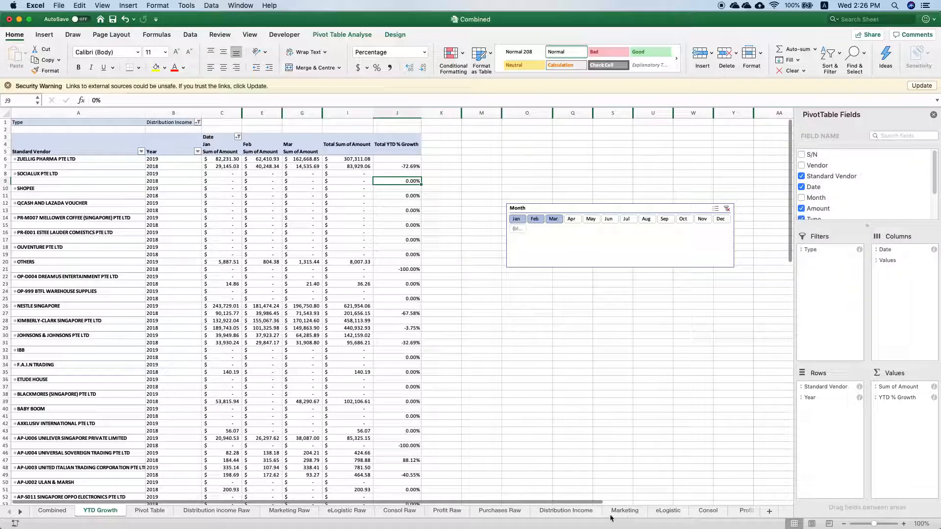
left_click(586, 513)
left_click_drag(112, 153, 448, 152)
left_click(100, 510)
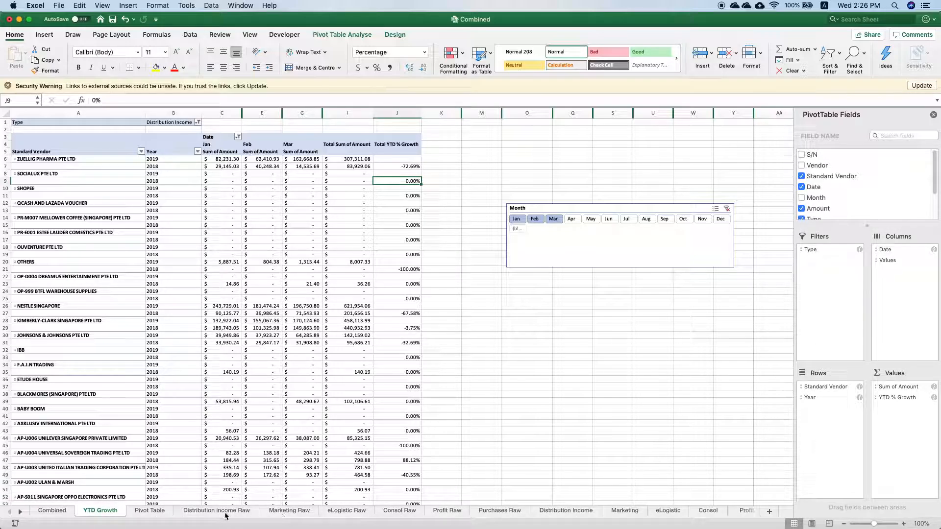
Review the raw data sheets from Marketing Raw through eLogistic, Consol and Profit Raw to Purchases Raw
left_click(303, 518)
left_click(349, 520)
left_click(375, 520)
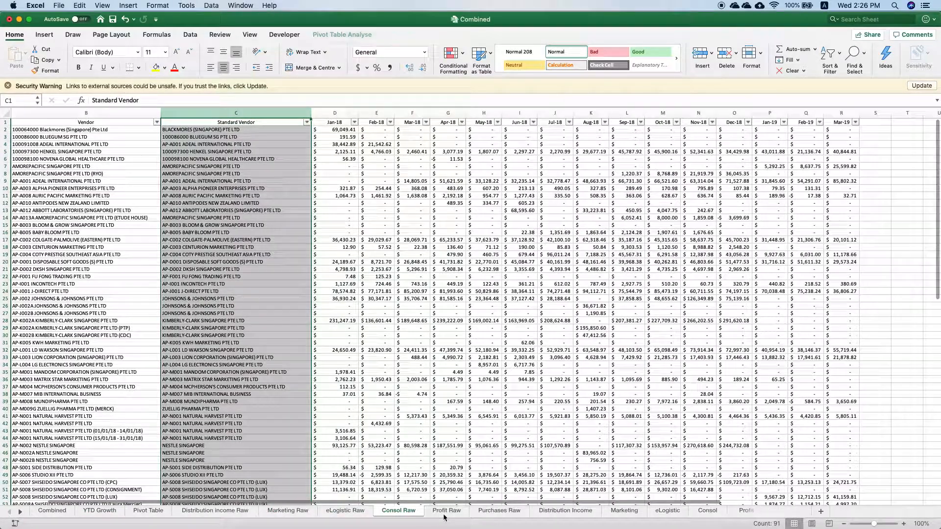
left_click(444, 510)
left_click(498, 511)
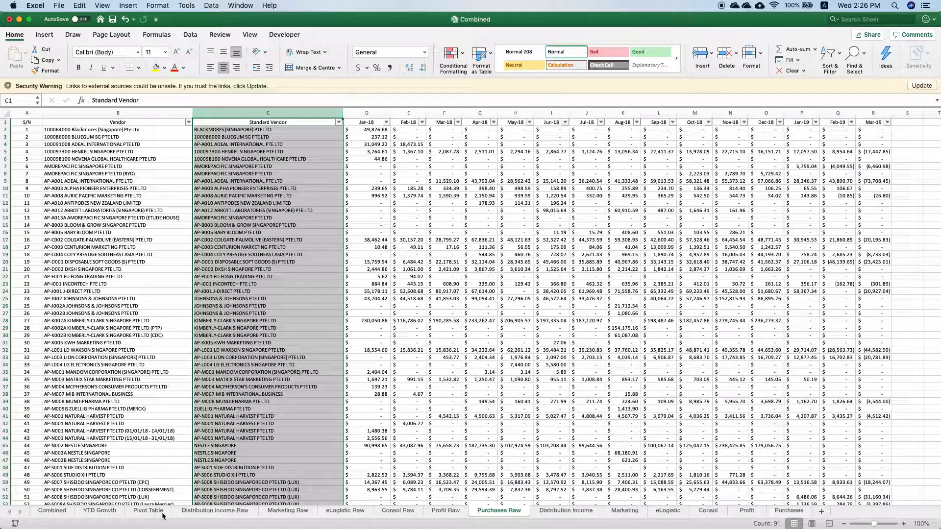
On the Distribution income Raw sheet, extend the month header row past Mar-19 with Apr-19, May-19 and Jun-19 in S1:U1
left_click(201, 512)
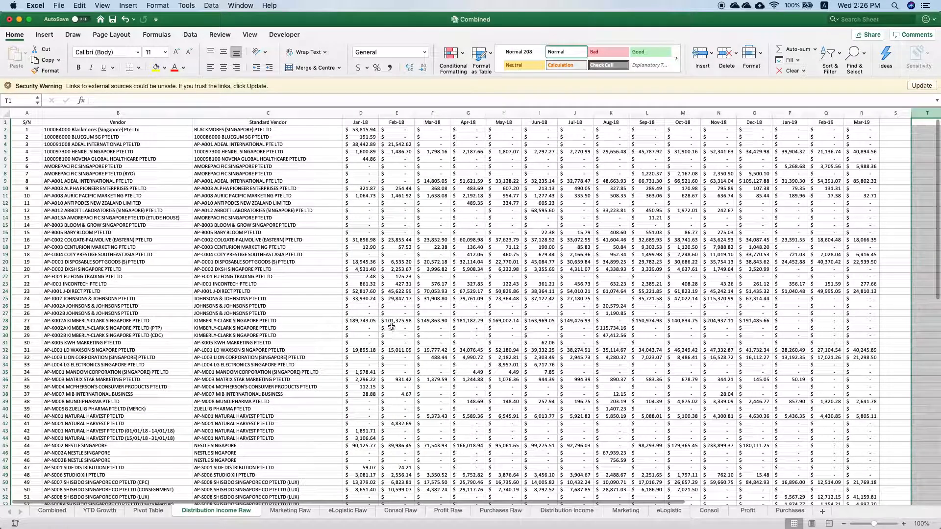
left_click_drag(686, 503, 796, 504)
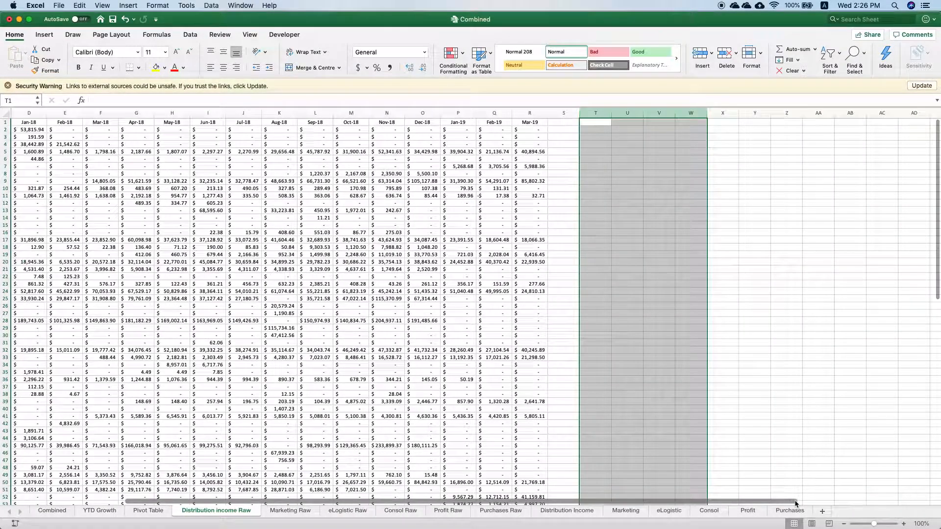
left_click(531, 122)
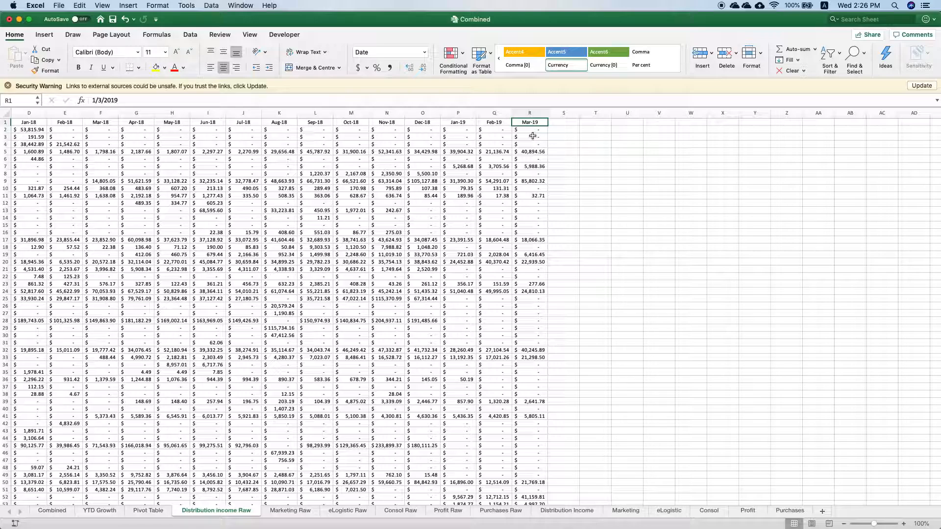
left_click_drag(548, 126, 634, 126)
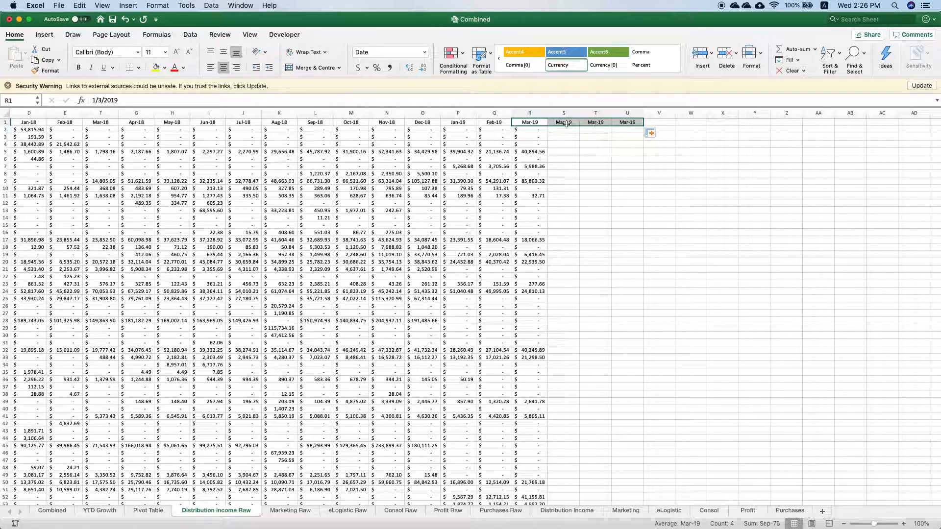
left_click_drag(512, 123, 641, 127)
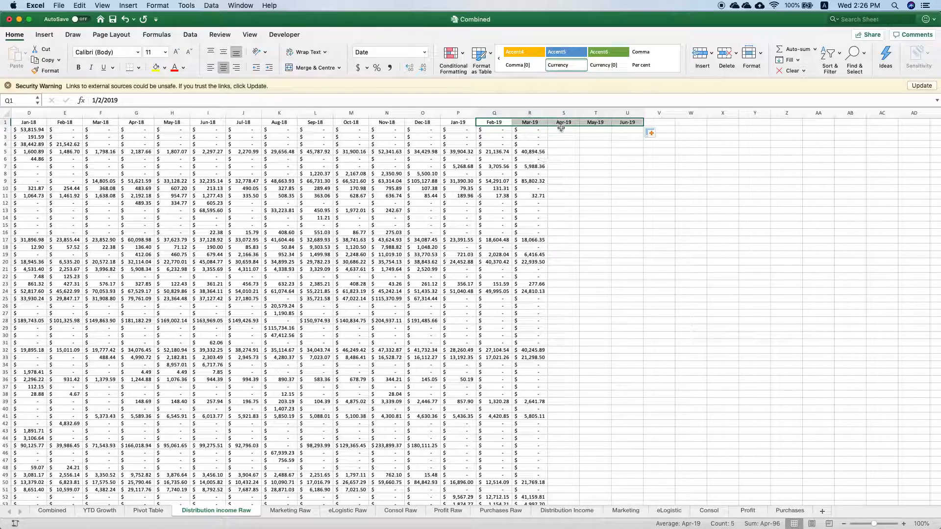
Copy the Mar-19 lookup formula in R2 across to the Apr-19 through Jun-19 cells S2:U2
left_click(538, 131)
left_click(506, 130)
left_click(535, 130)
left_click(505, 131)
left_click(537, 130)
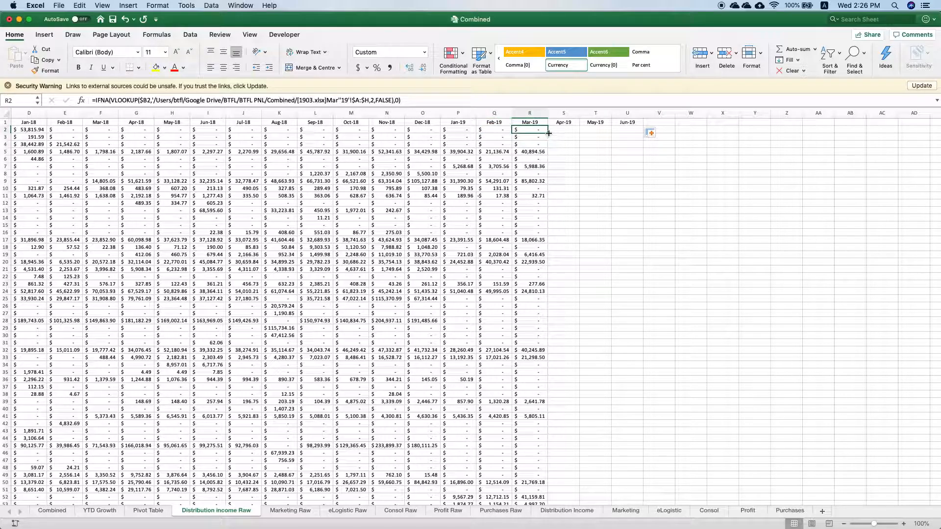
left_click_drag(547, 133, 639, 132)
left_click(539, 130)
left_click(569, 130)
Try extending the Feb-19 and Mar-19 formulas in Q2:R2 together across to Jun-19, and undo that fill
left_click_drag(493, 130, 635, 131)
left_click(531, 130)
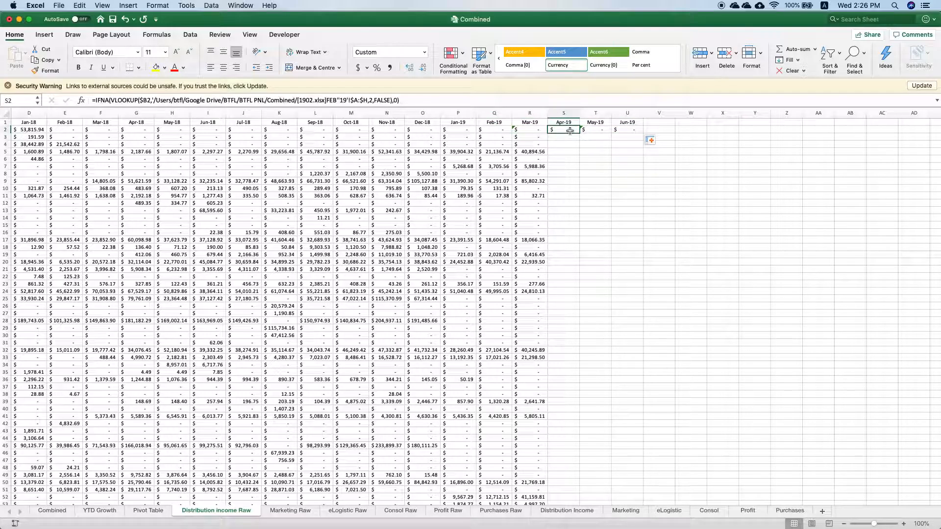
left_click(558, 128)
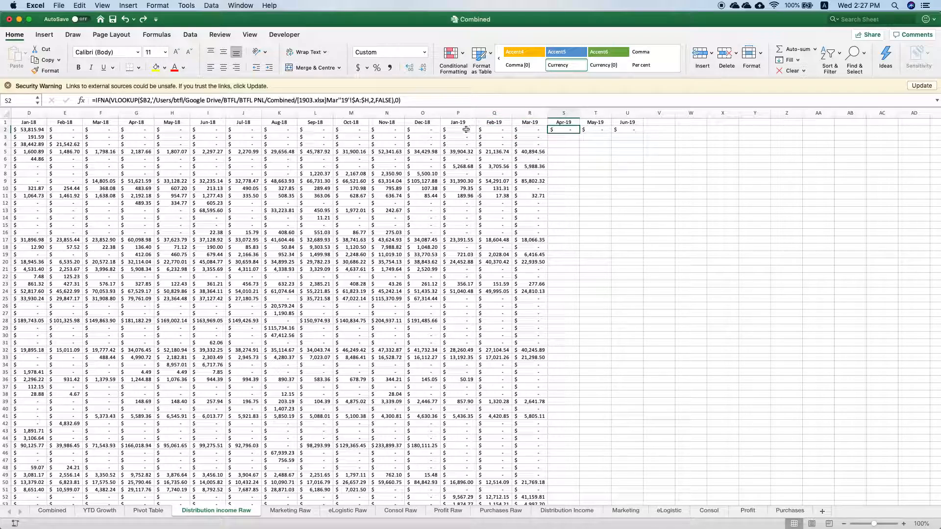
Point the Apr-19 lookup in S2 to 1904.xlsx, choosing that workbook from the BTFL PNL Combined folder as the source
left_click(311, 100)
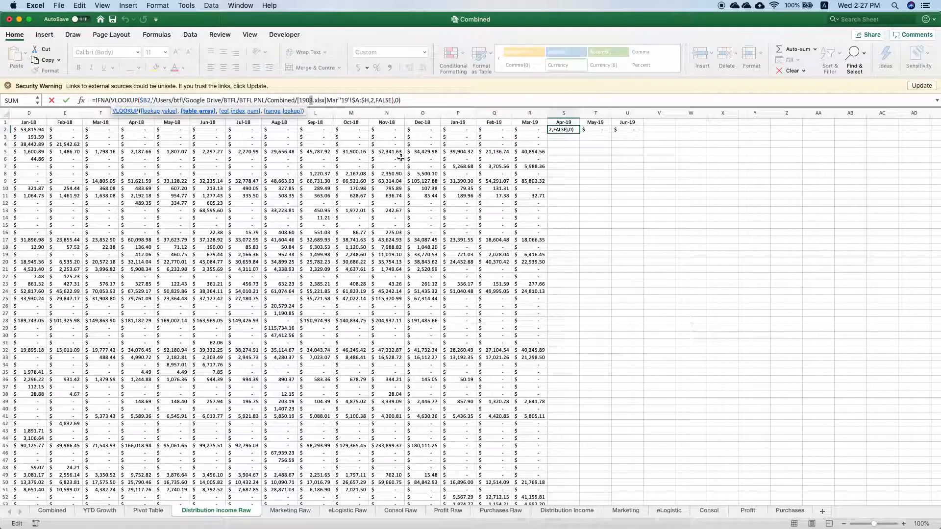
key("BackSpace")
type("4")
key("Return")
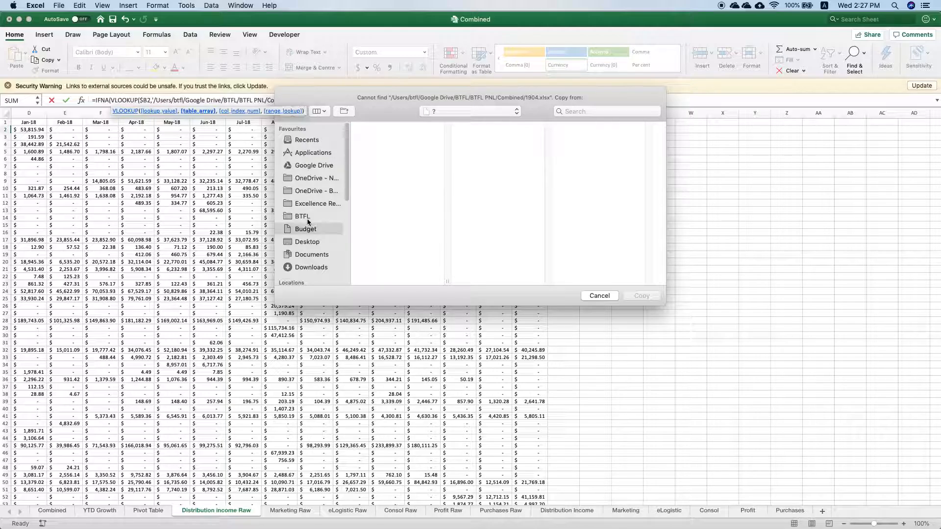
left_click(302, 216)
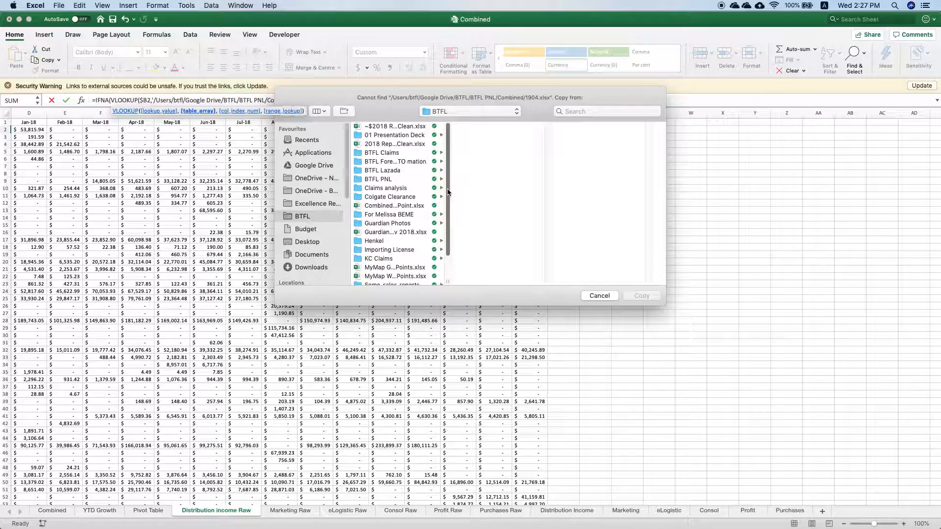
left_click(370, 180)
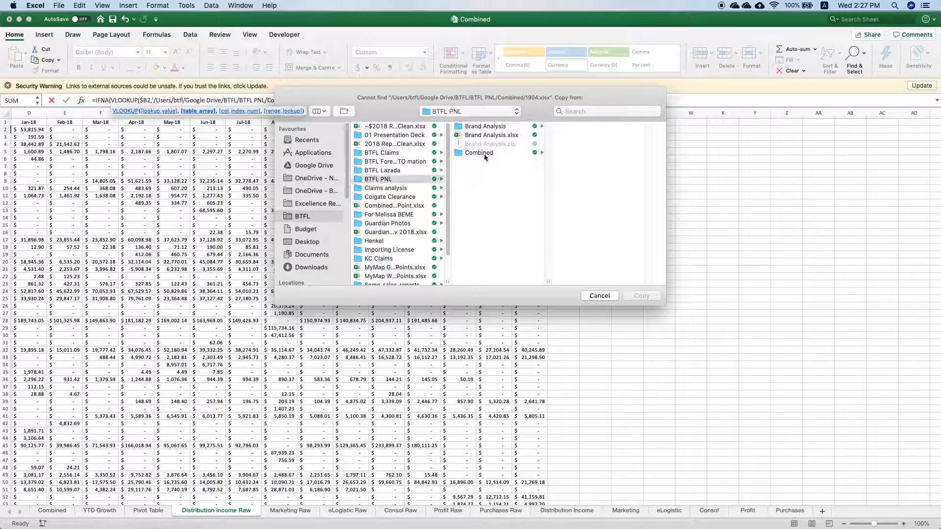
left_click(508, 155)
left_click_drag(650, 192, 650, 215)
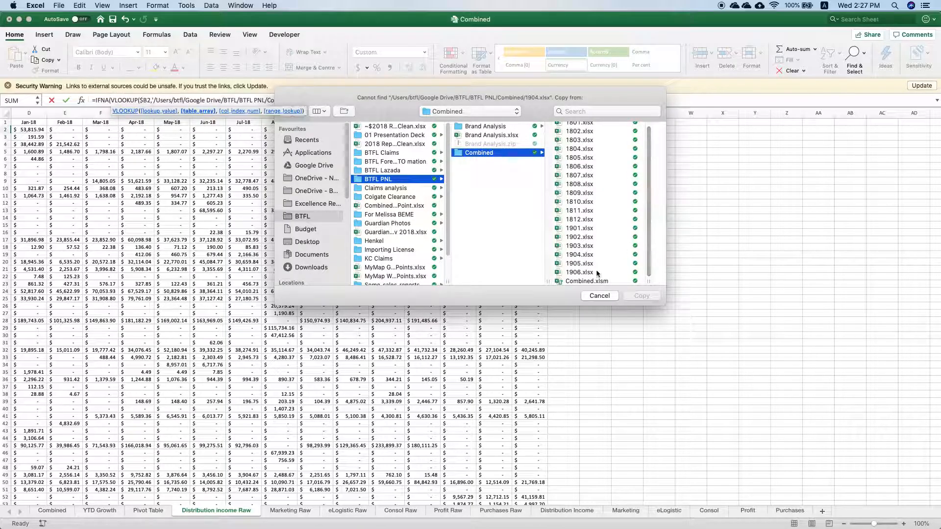
left_click(583, 256)
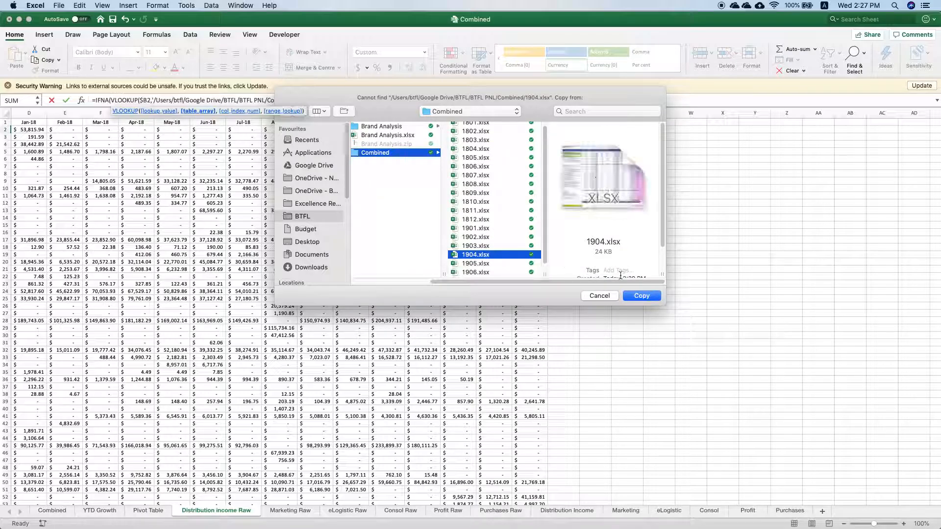
left_click(641, 297)
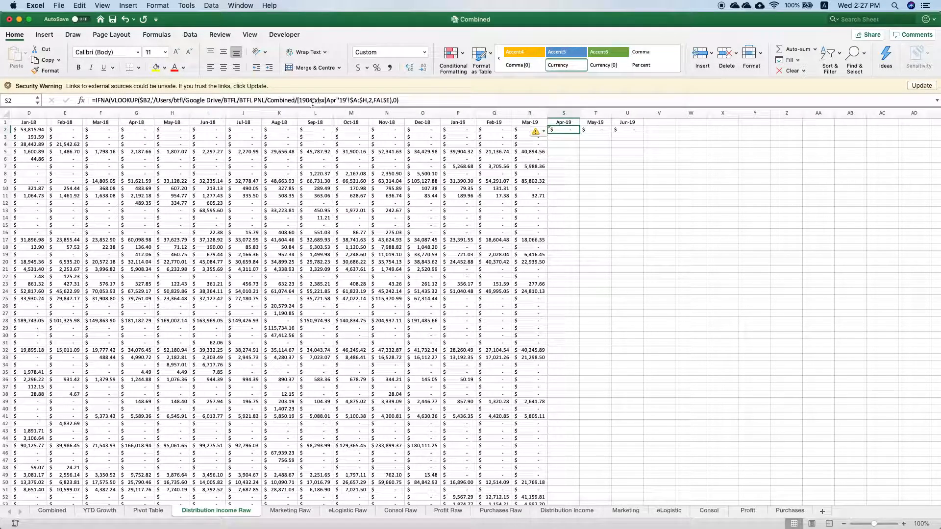
Point the May-19 lookup in T2 to 1905.xlsx and choose that workbook as the source file
key("Right")
left_click(309, 97)
left_click_drag(310, 98, 312, 98)
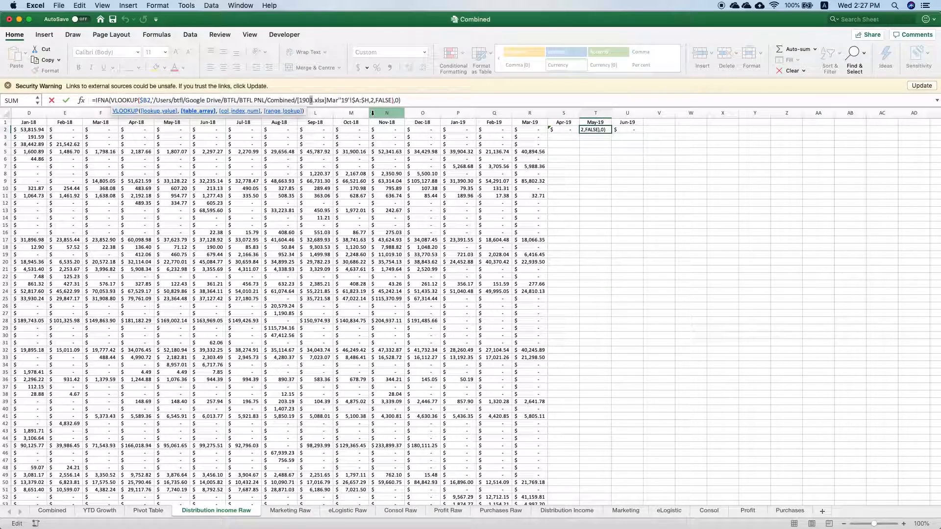
type("5")
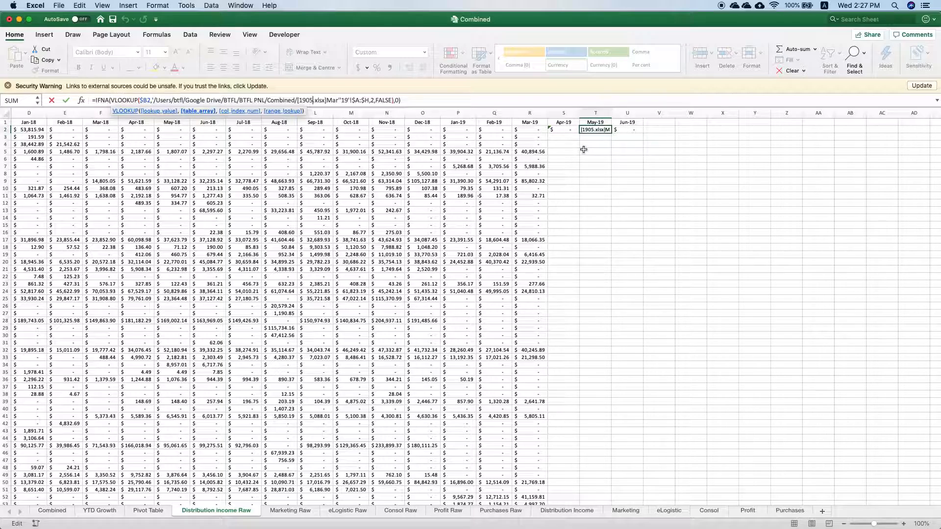
key("Return")
left_click(400, 264)
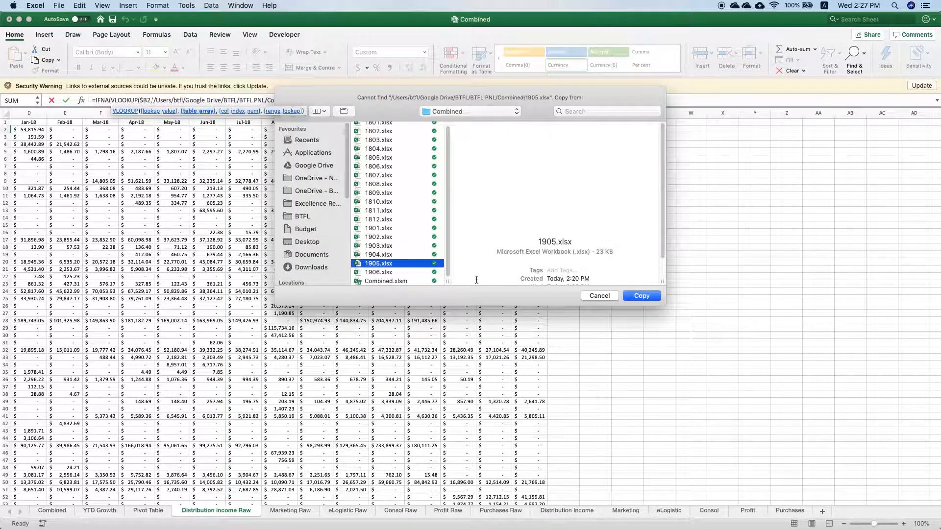
left_click(642, 296)
Point the Jun-19 lookup in U2 to 1906.xlsx
left_click(628, 130)
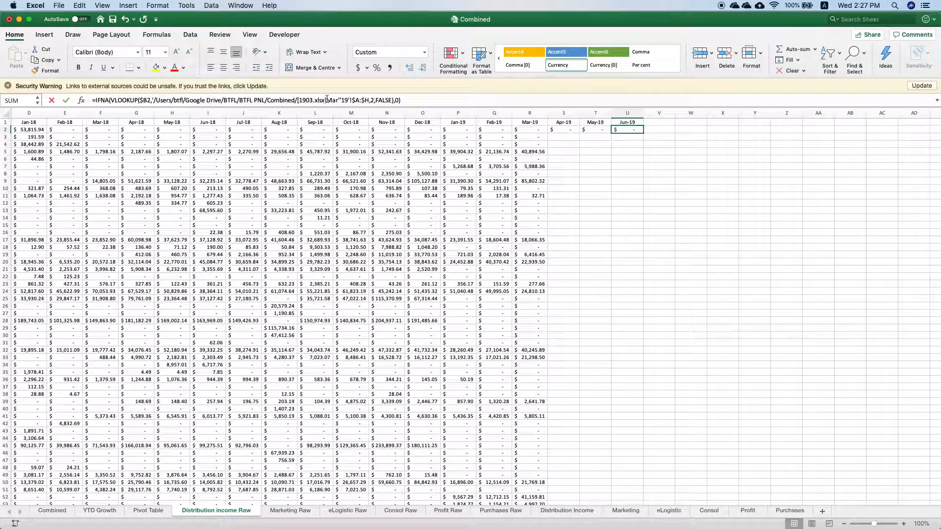
left_click(310, 100)
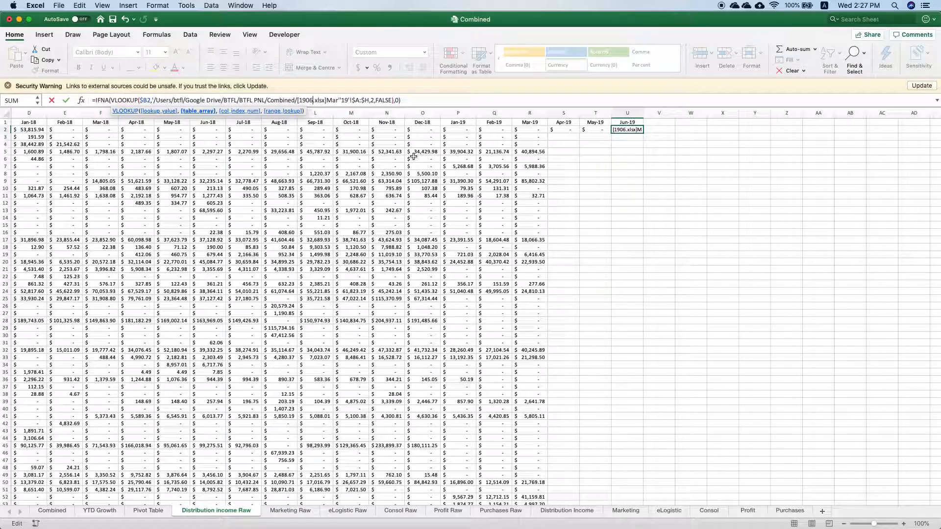
key("Return")
Fill the Apr-19 to Jun-19 lookup formulas in S2:U2 down to row 91 and check the filled columns
left_click_drag(575, 131, 631, 130)
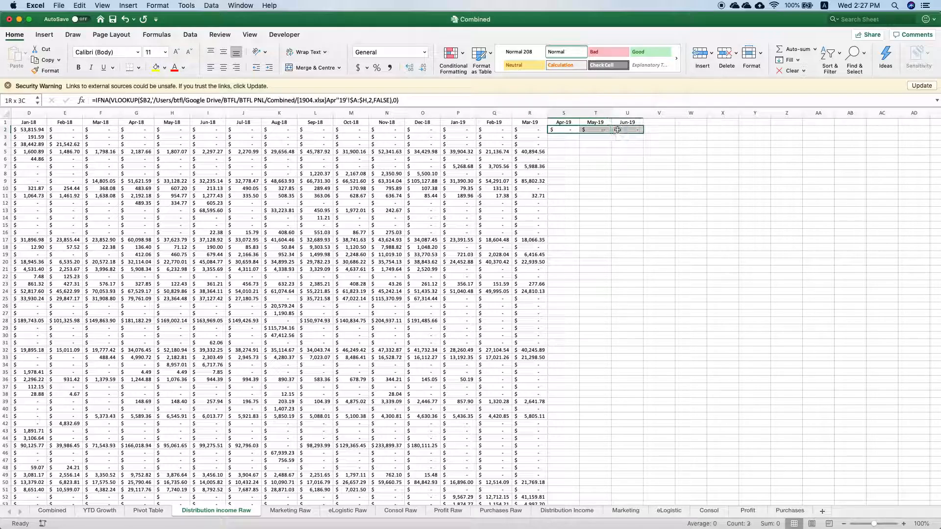
double_click(644, 132)
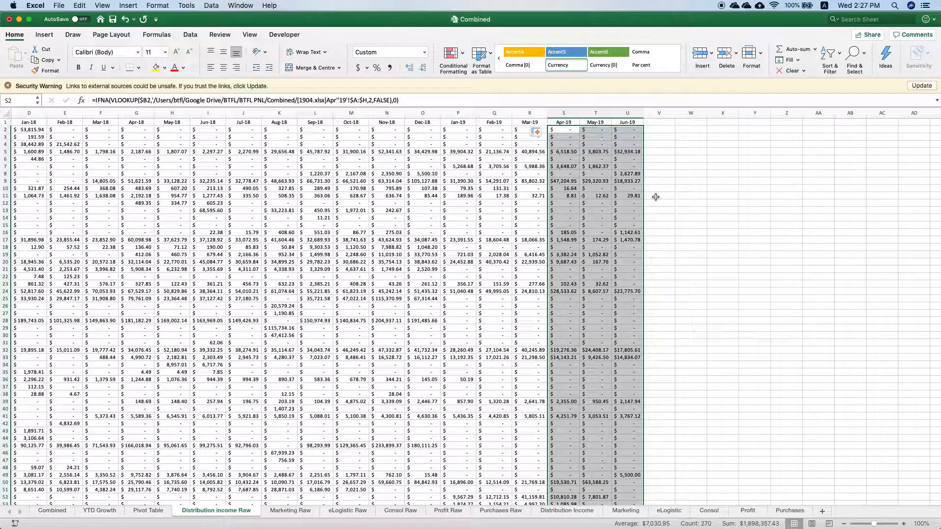
scroll(656, 197, "down", 19)
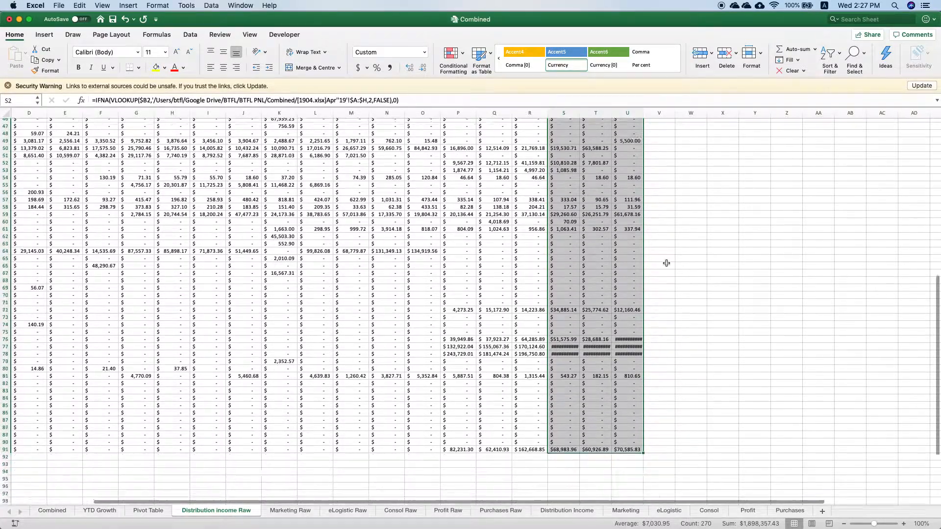
scroll(667, 264, "up", 19)
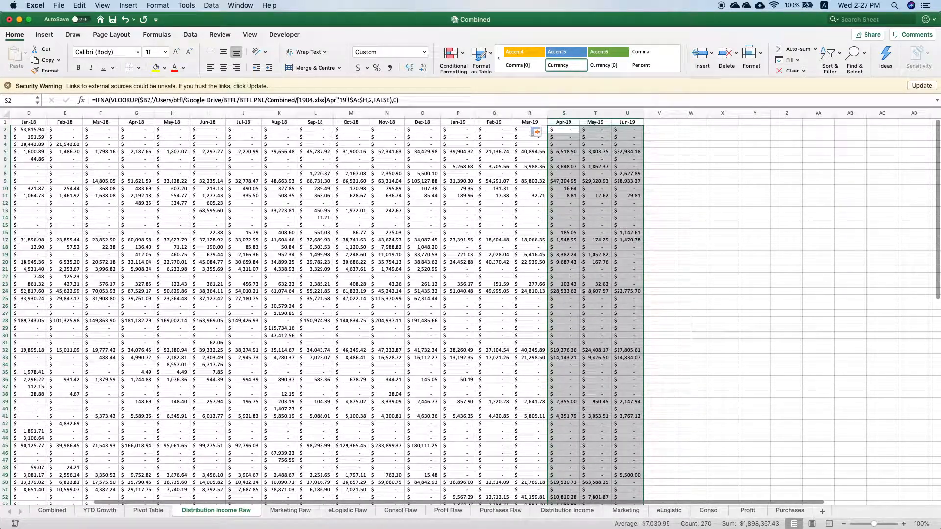
On the Marketing Raw sheet, clear the leftover Vendor, Month and Distribution Income contents in columns T to W
left_click(290, 511)
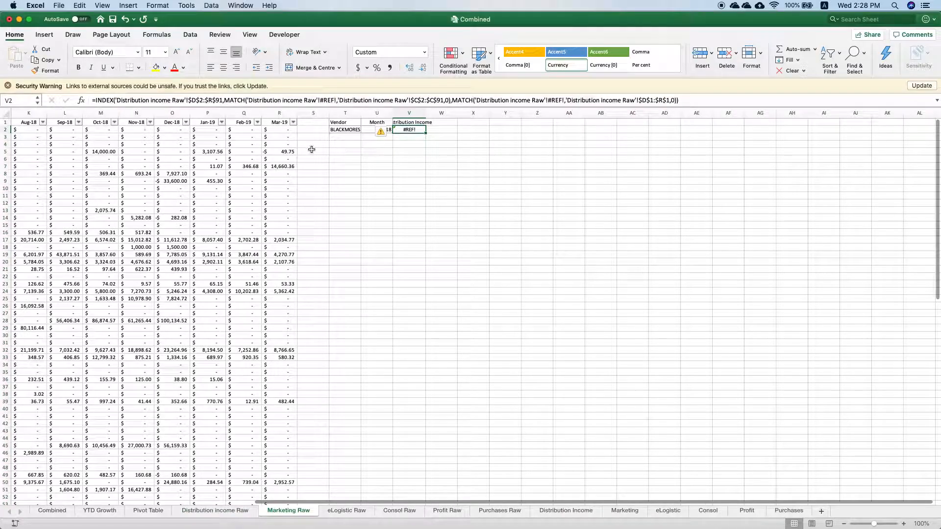
left_click(345, 124)
left_click_drag(345, 113, 441, 113)
key("Delete")
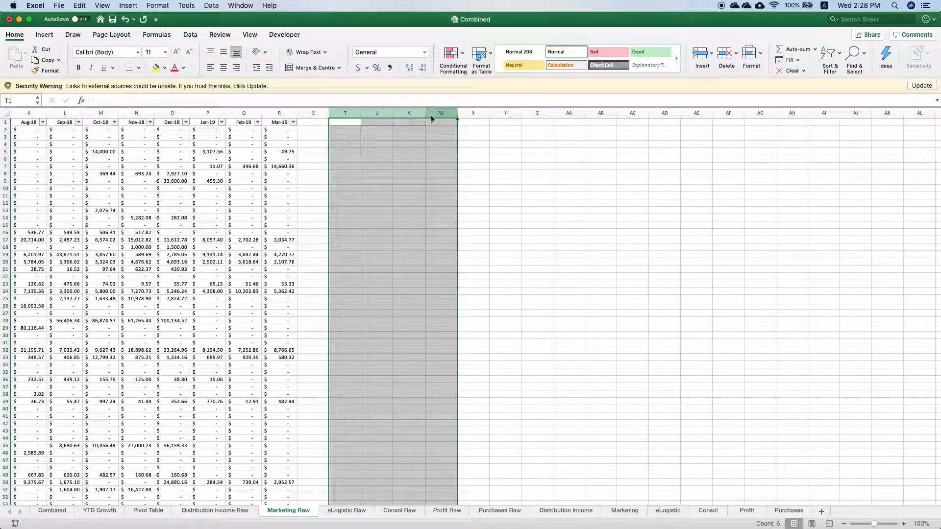
Extend the Marketing Raw month headers to Jun-19 and copy the Mar-19 lookup formula in R2 across to S2:U2
left_click_drag(234, 122, 385, 126)
left_click(281, 129)
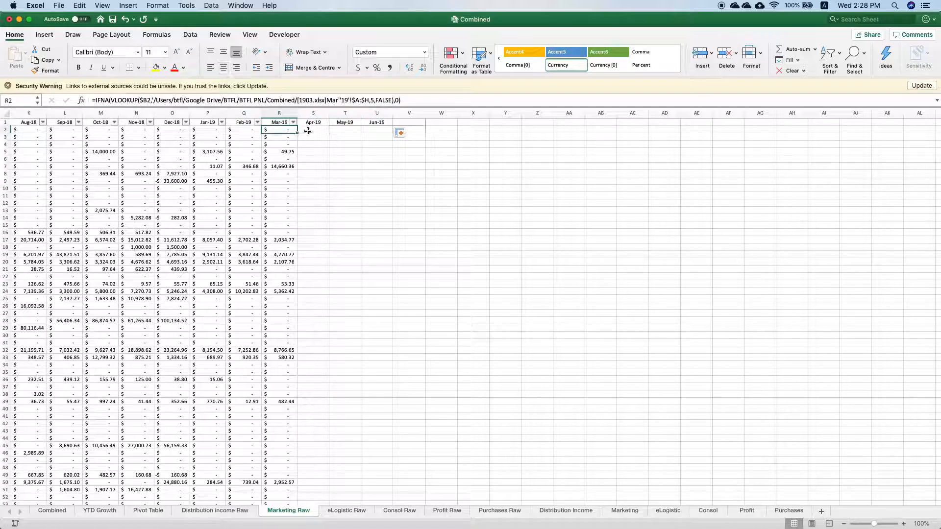
left_click_drag(303, 134, 387, 132)
Point the Marketing Raw Apr-19 lookup in S2 to 1904.xlsx and the May-19 lookup in T2 to 1905.xlsx
left_click(319, 130)
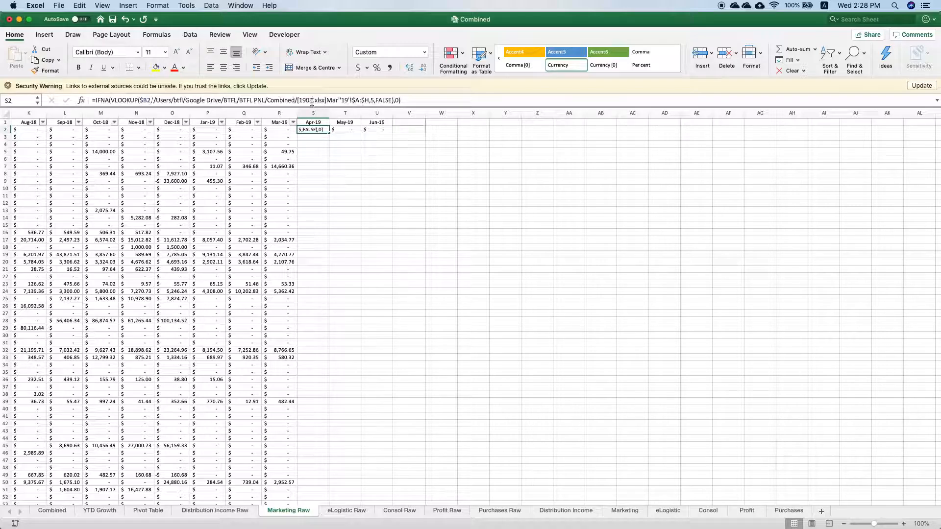
left_click(311, 101)
type("4")
key("Tab")
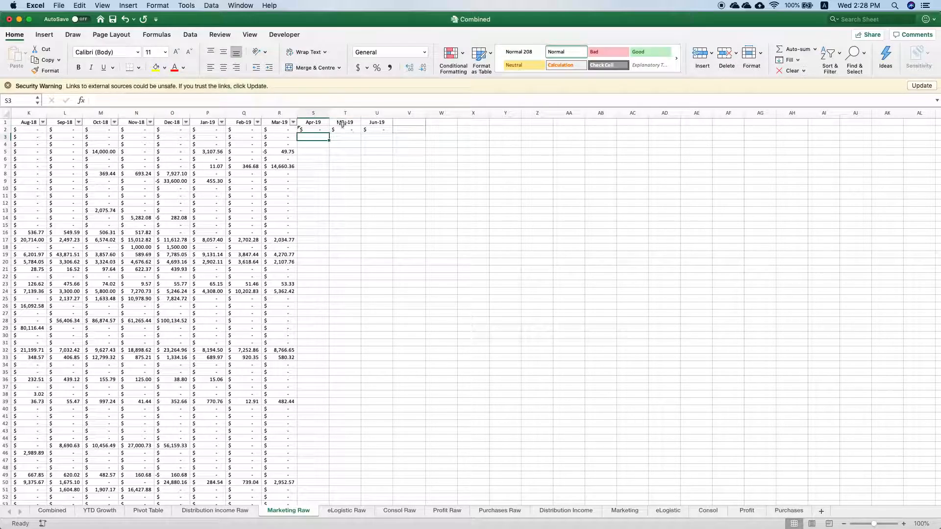
left_click(311, 100)
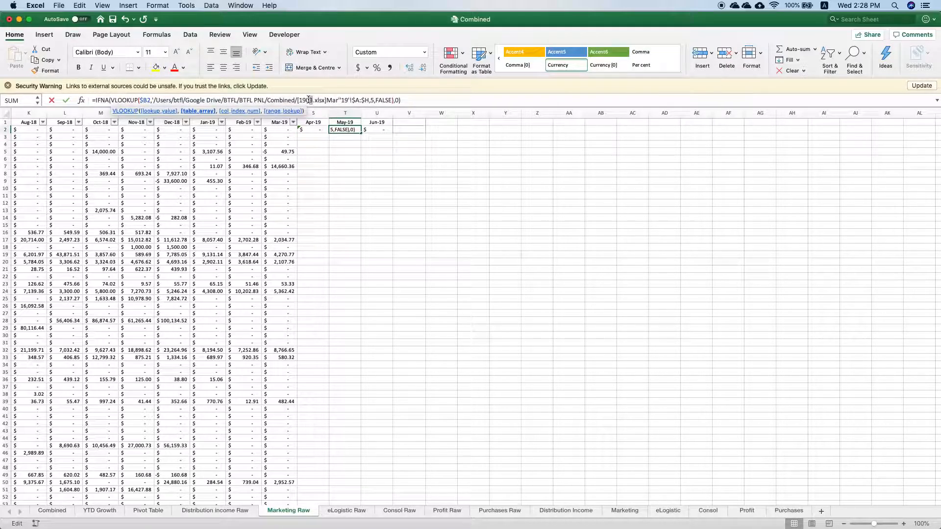
key("BackSpace")
type("5")
key("Return")
Point the Marketing Raw Jun-19 lookup in U2 to 1906.xlsx
left_click(379, 124)
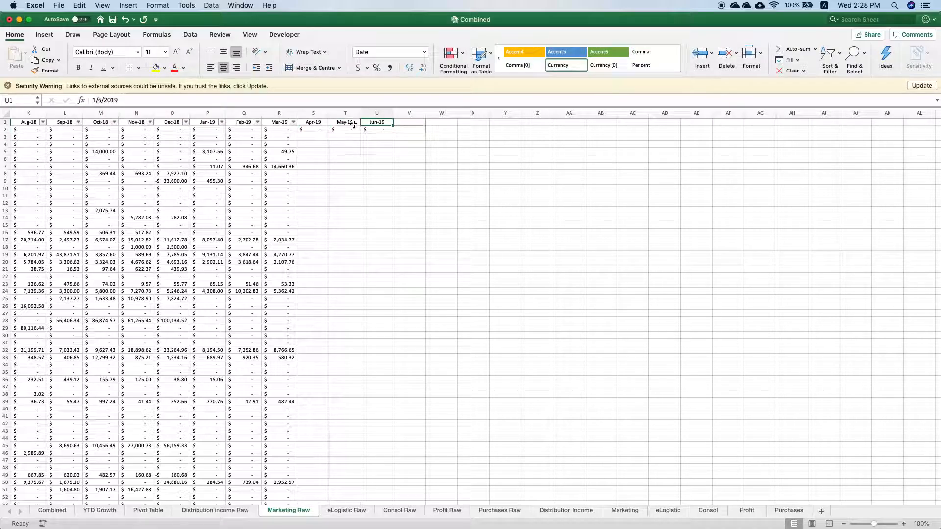
left_click(379, 129)
left_click(310, 101)
key("BackSpace")
type("6")
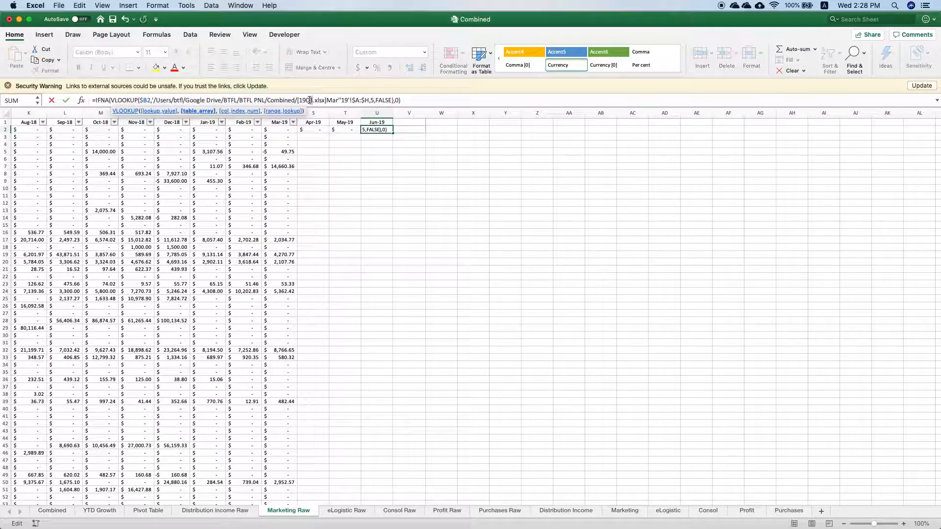
key("Return")
Fill the Marketing Raw formulas in S2:U2 down through all vendor rows, and open the eLogistic Raw sheet
left_click_drag(313, 128, 377, 130)
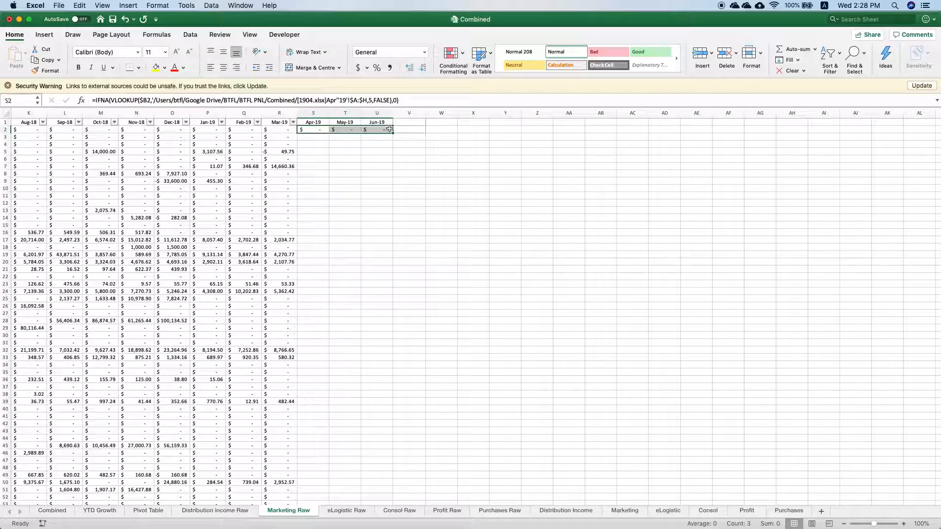
double_click(392, 133)
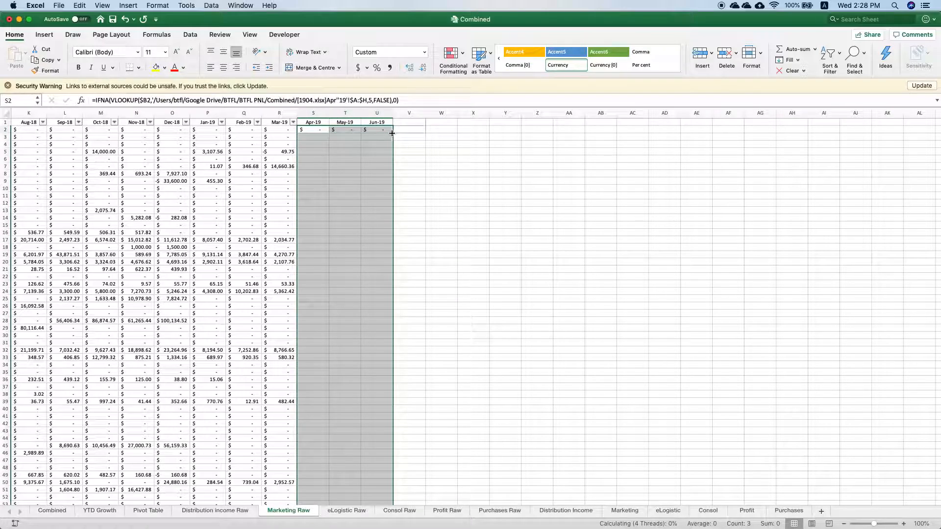
left_click(355, 510)
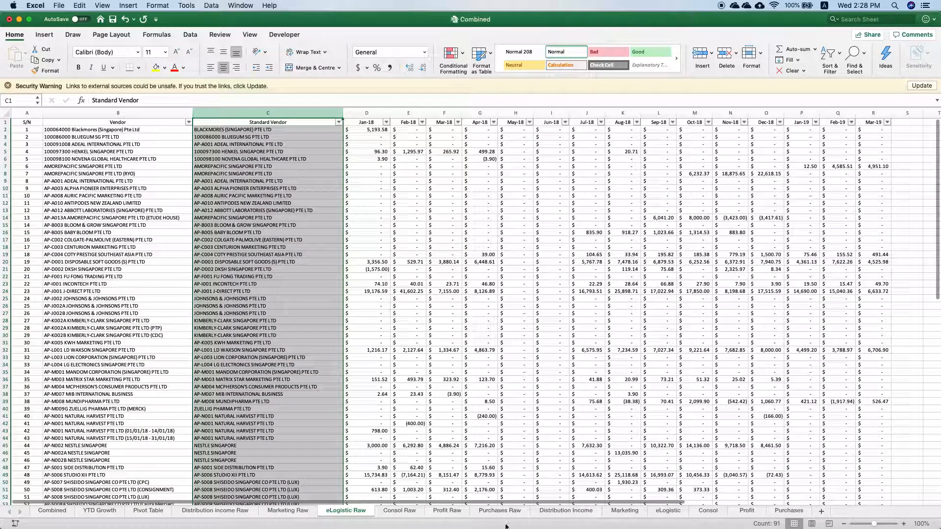
Extend the eLogistic Raw month headers to Jun-19 and copy the Mar-19 lookup formula in R2 across to S2:U2
scroll(501, 503, "right", 3)
left_click_drag(541, 122, 640, 129)
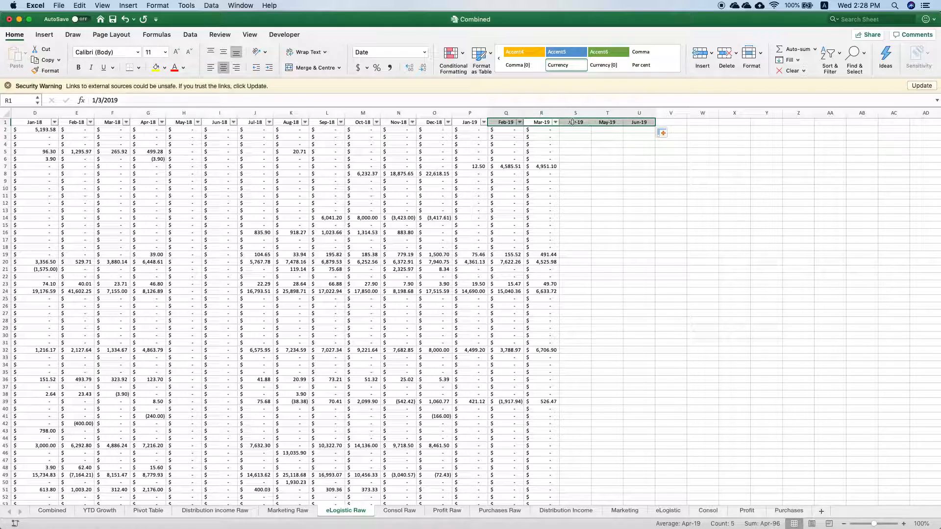
left_click(568, 123)
left_click(539, 129)
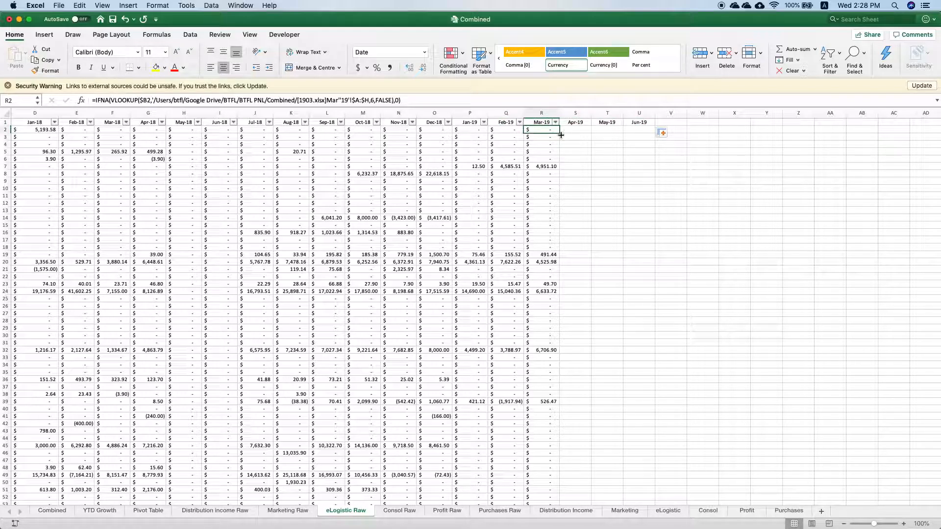
left_click_drag(560, 133, 648, 134)
Point the eLogistic Raw Apr-19 lookup in S2 to 1904.xlsx and the May-19 lookup in T2 to 1905.xlsx
left_click(578, 131)
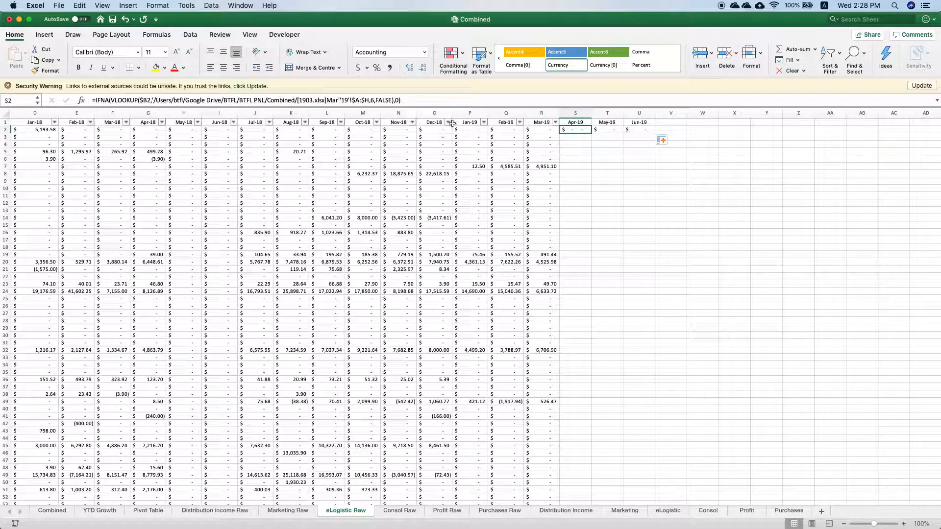
left_click(311, 100)
key("Return")
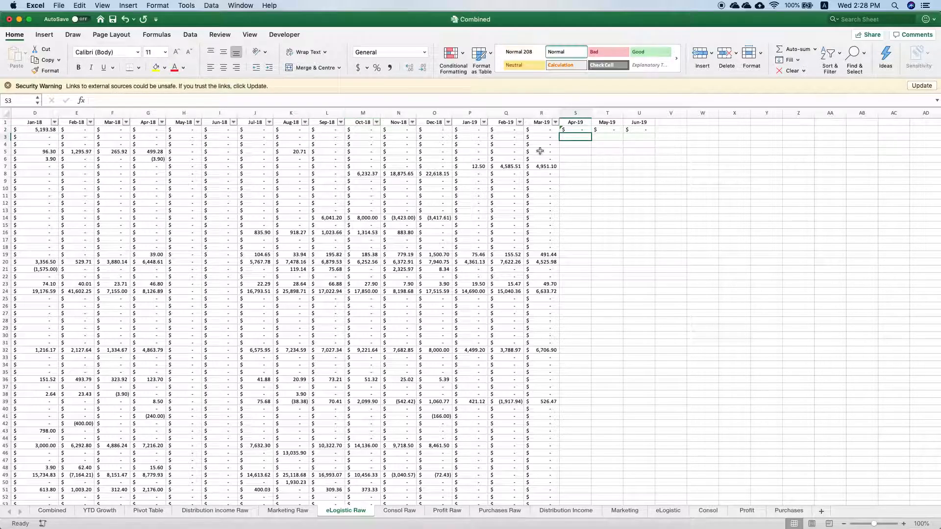
left_click(611, 131)
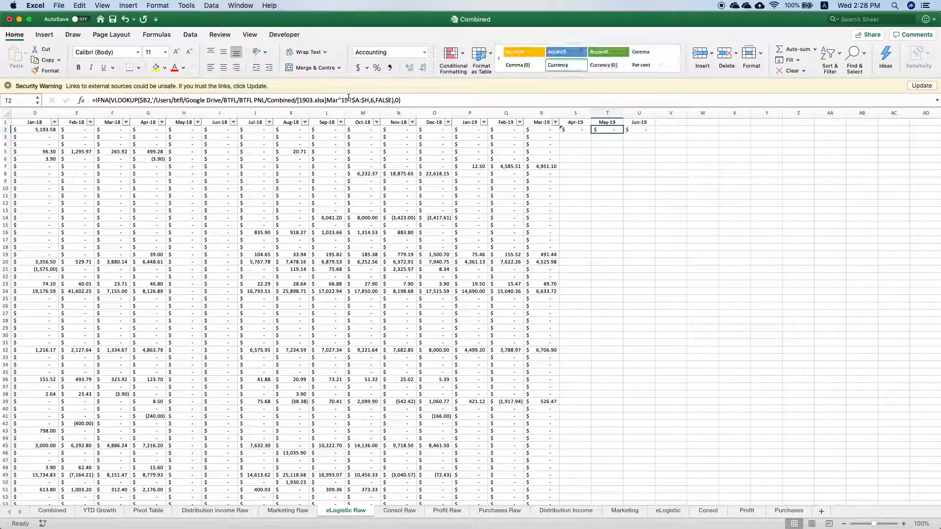
left_click(311, 100)
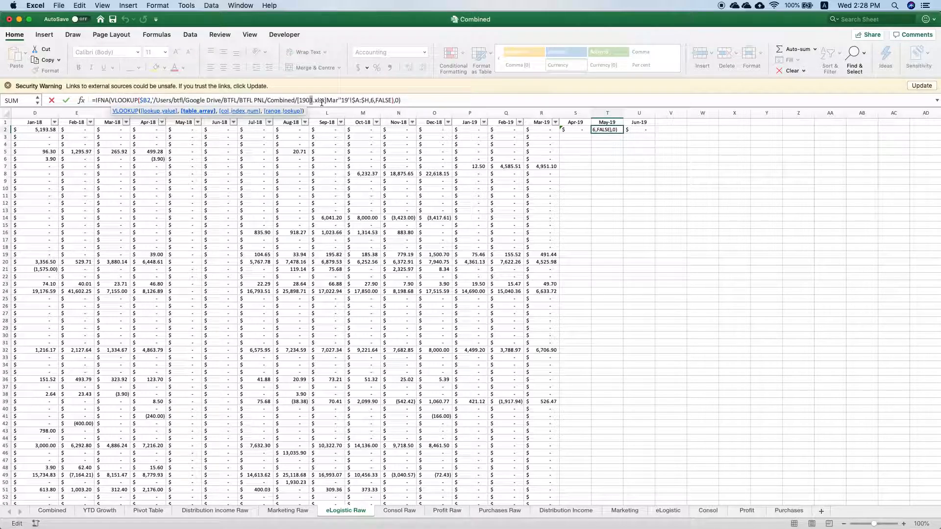
key("Escape")
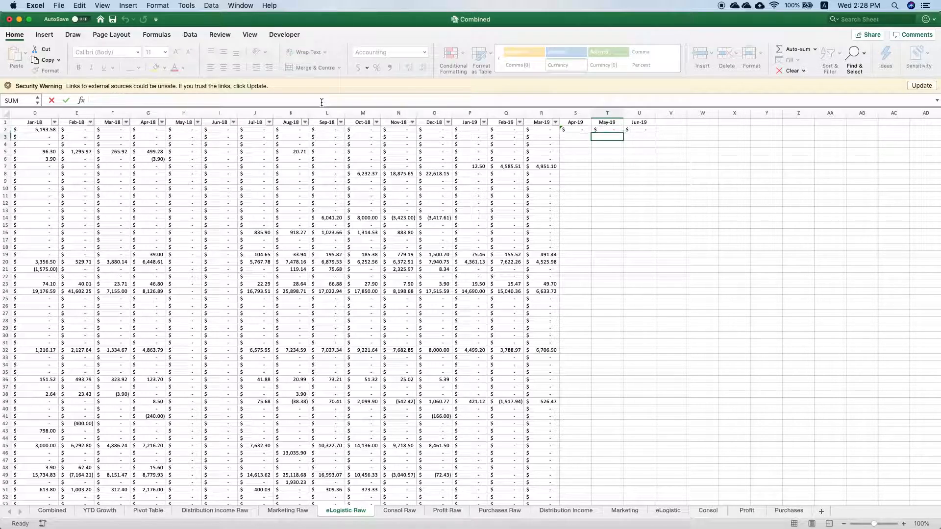
Point the eLogistic Raw Jun-19 lookup in U2 to the Brand Analysis sheet of 1906.xlsx
left_click(577, 131)
left_click(647, 131)
left_click(311, 100)
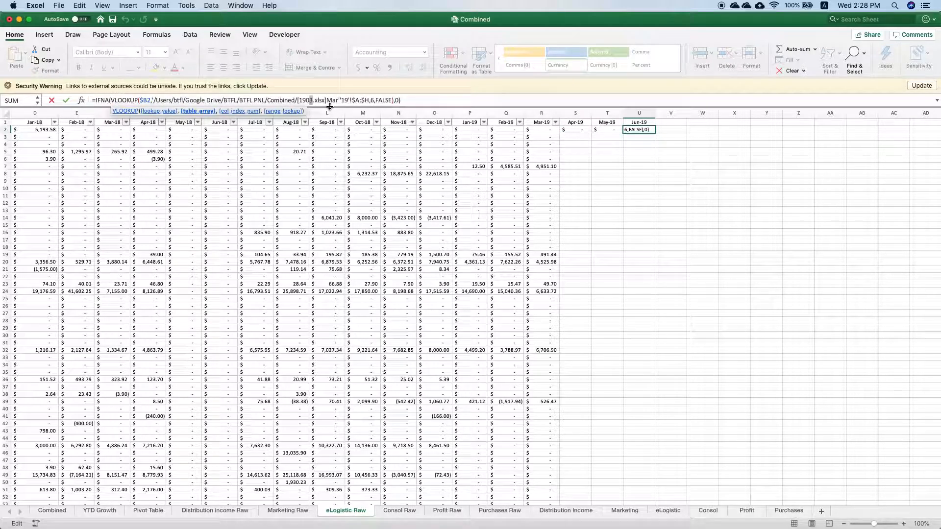
type("6")
key("Return")
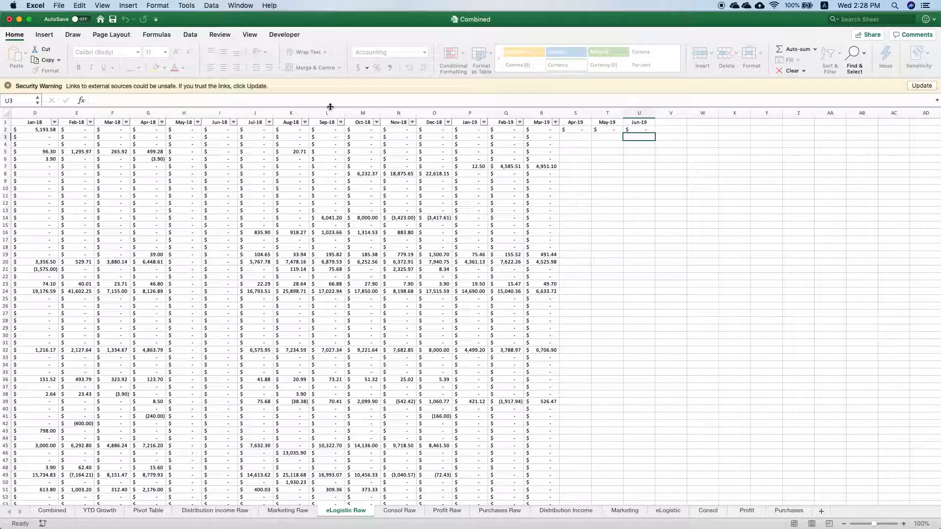
Fill the eLogistic Raw formulas in S2:U2 down through all vendor rows
mouse_move(571, 130)
left_mouse_down()
mouse_move(621, 130)
mouse_move(571, 130)
left_mouse_up()
left_click(636, 130)
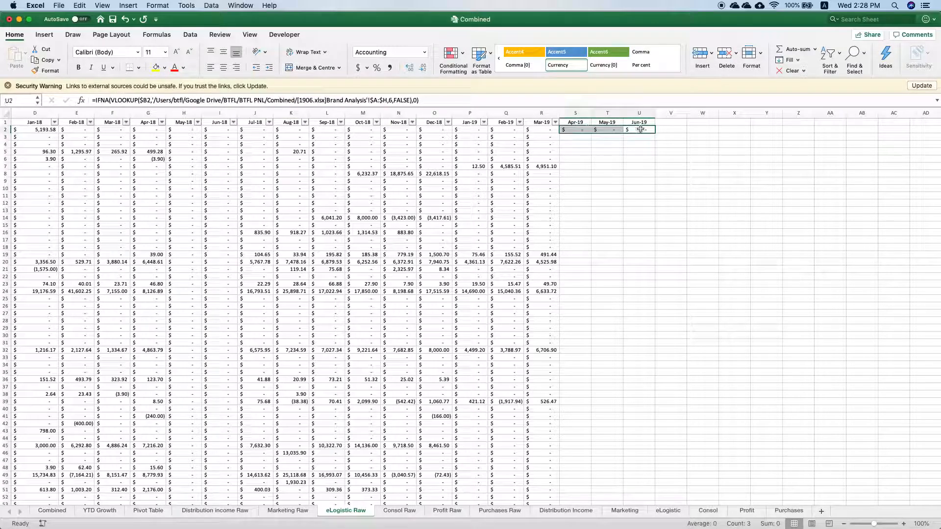
double_click(655, 133)
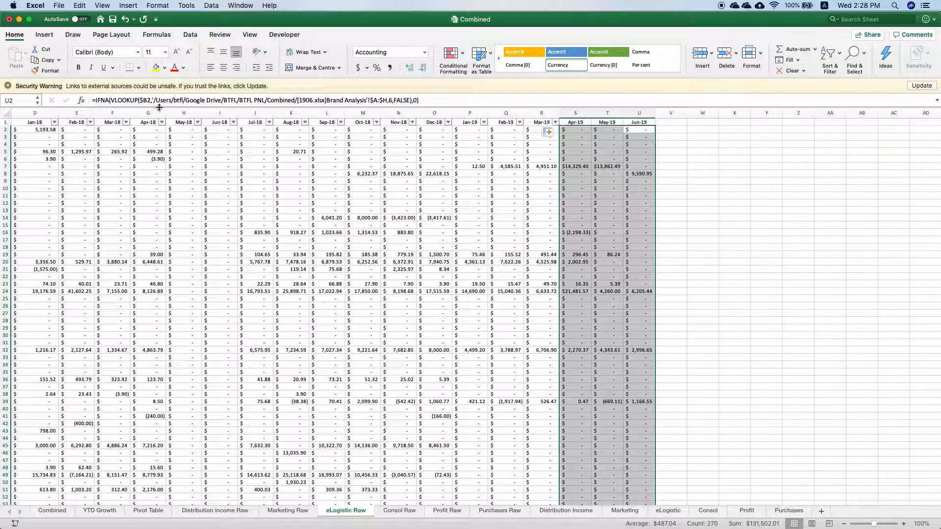
left_click(639, 129)
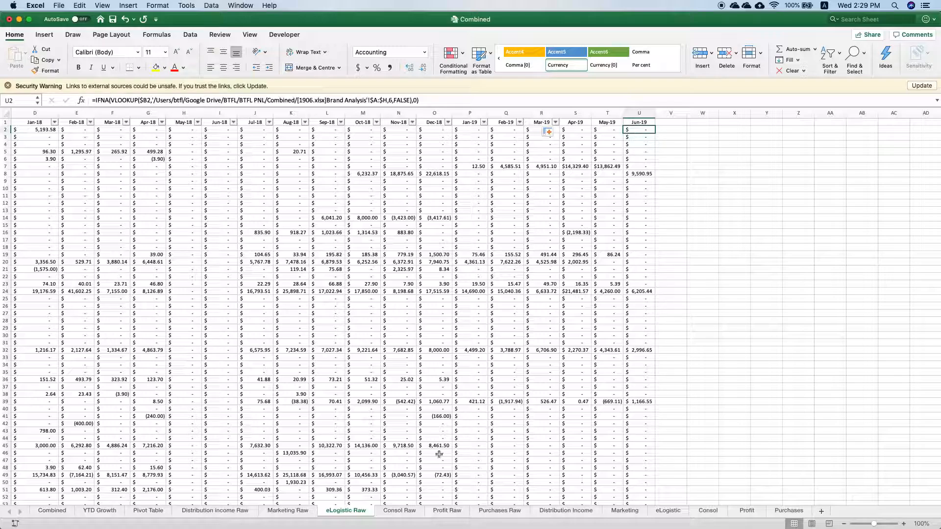
On the Consol Raw sheet, extend the month headers to Jun-19 and copy the sum formula in R2 across to S2:U2
left_click(399, 510)
left_click_drag(777, 123, 641, 123)
left_click(576, 129)
left_click(554, 132)
left_click_drag(559, 133, 646, 130)
Fill the Consol Raw formulas in S2:U2 down through all vendor rows and compare the row 2 formulas between months
left_click(575, 129)
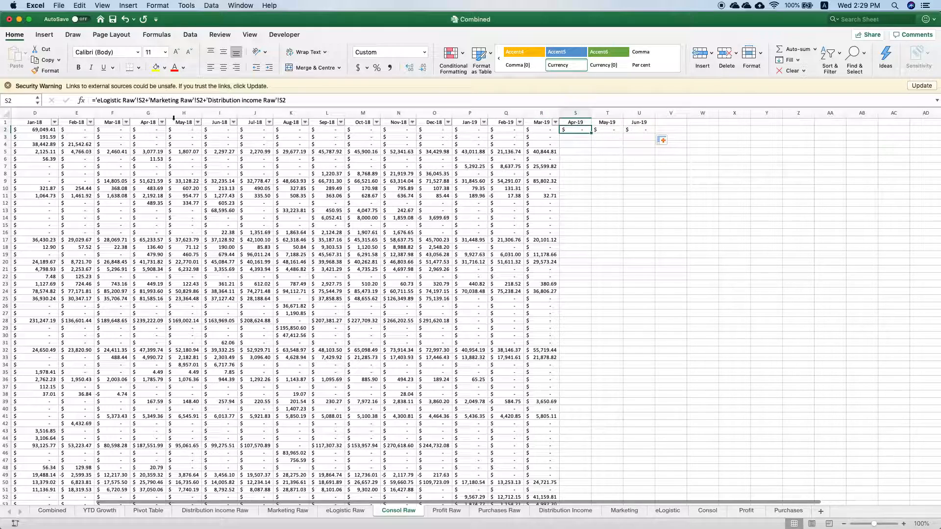
left_click_drag(576, 129, 642, 130)
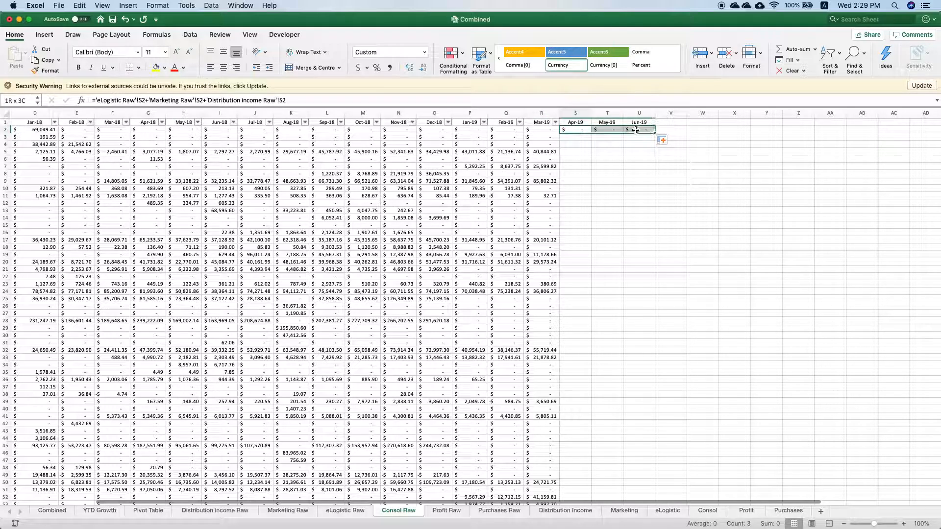
double_click(656, 133)
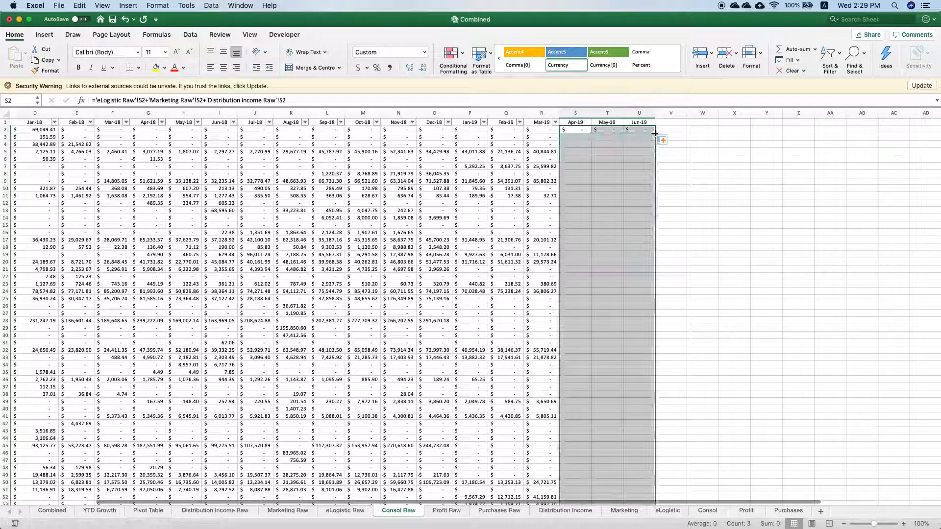
left_click(579, 127)
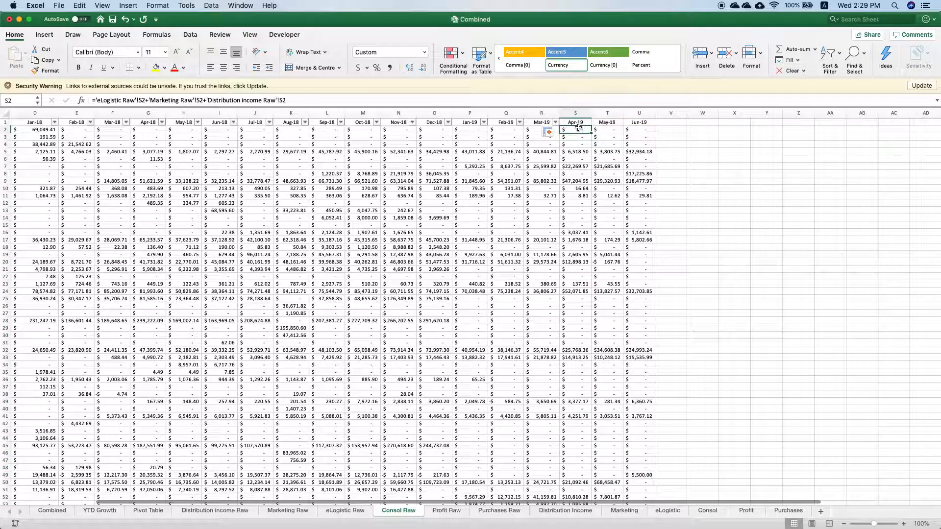
left_click(539, 130)
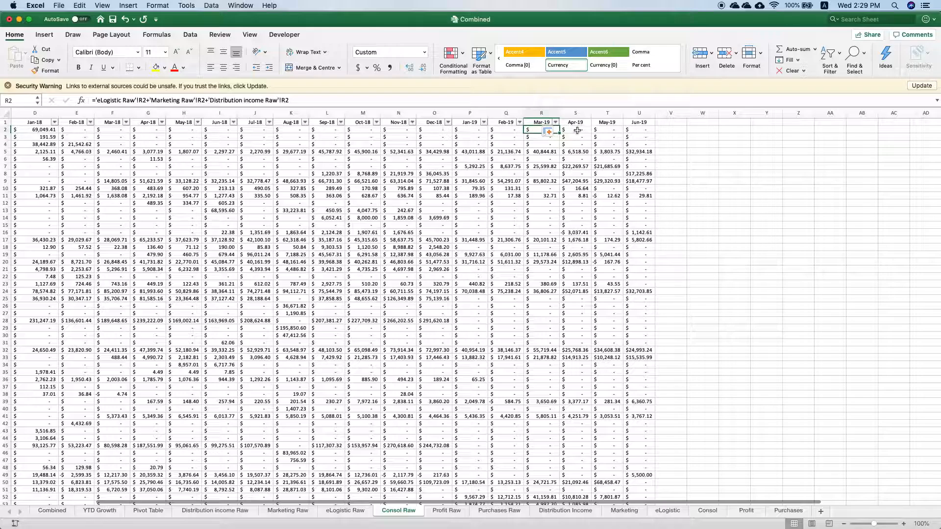
left_click(511, 131)
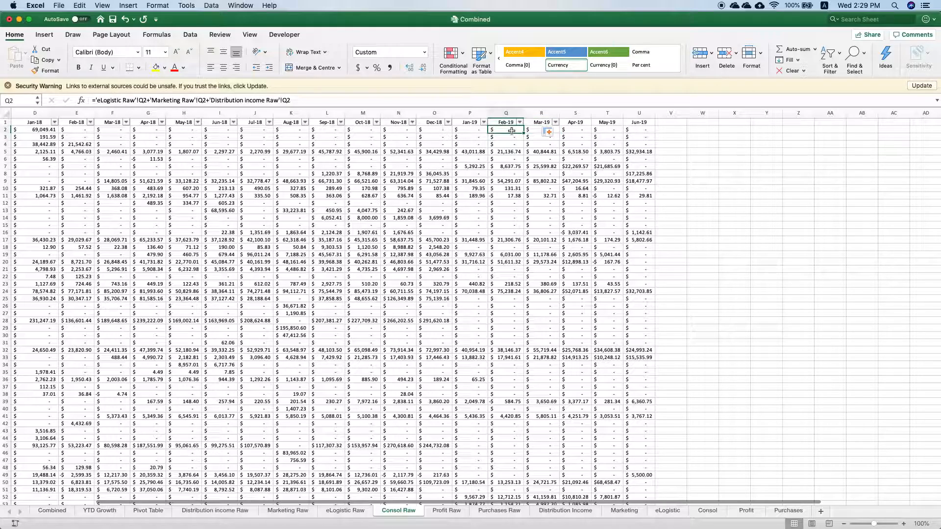
left_click(534, 132)
left_click(577, 130)
left_click(601, 131)
On the Profit Raw sheet, extend the month headers to Jun-19 and copy the Mar-19 lookup formula in R2 across to S2:U2
left_click(446, 511)
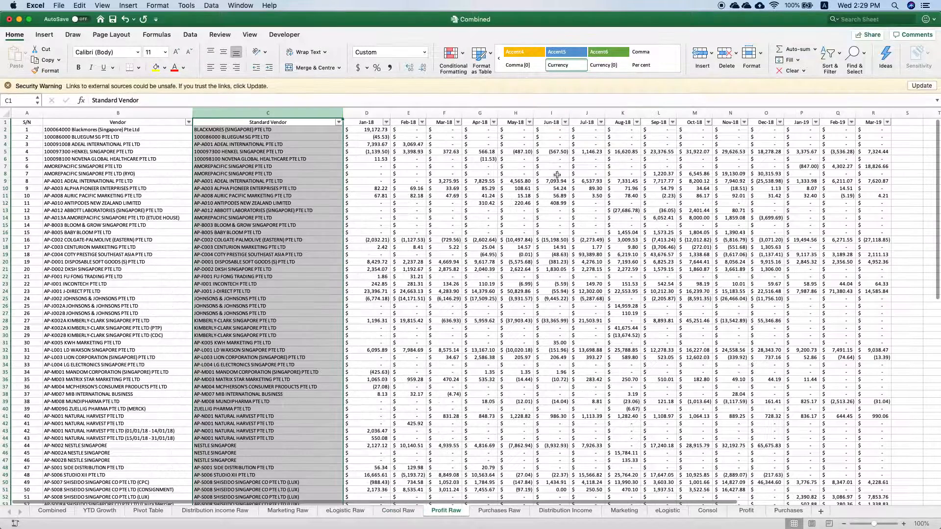
mouse_move(799, 123)
left_mouse_down()
mouse_move(922, 125)
mouse_move(809, 124)
left_mouse_up()
left_click(692, 129)
left_click_drag(708, 133, 789, 133)
Point the Profit Raw lookups in S2, T2 and U2 to 1904.xlsx, 1905.xlsx and 1906.xlsx respectively
left_click(726, 130)
left_click(311, 100)
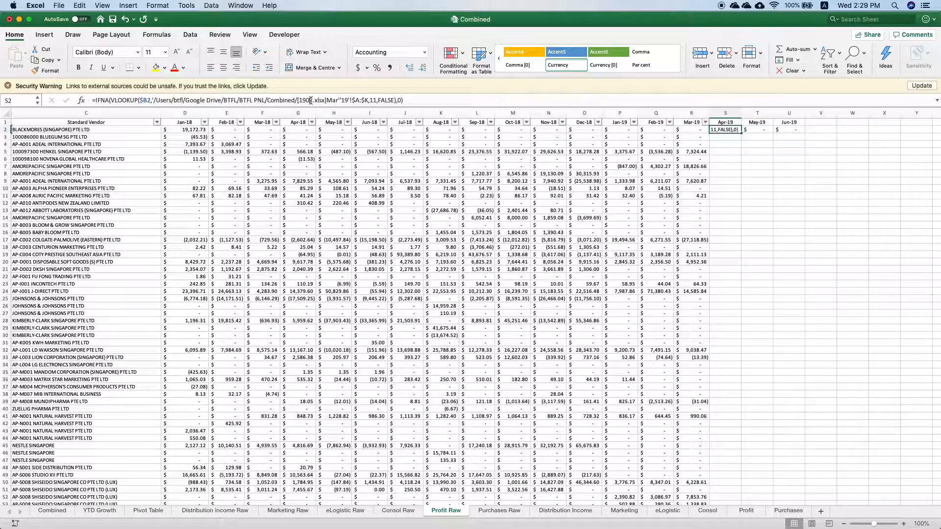
key("Tab")
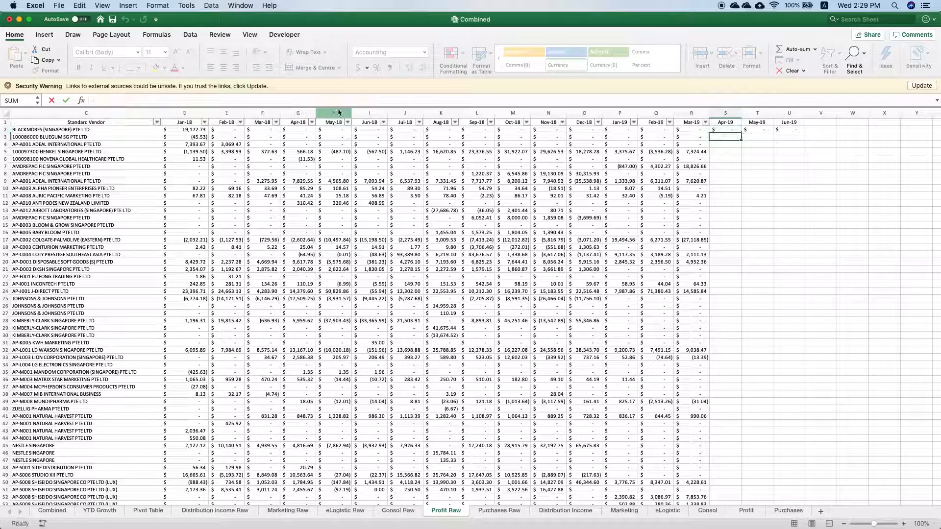
left_click(312, 100)
key("Tab")
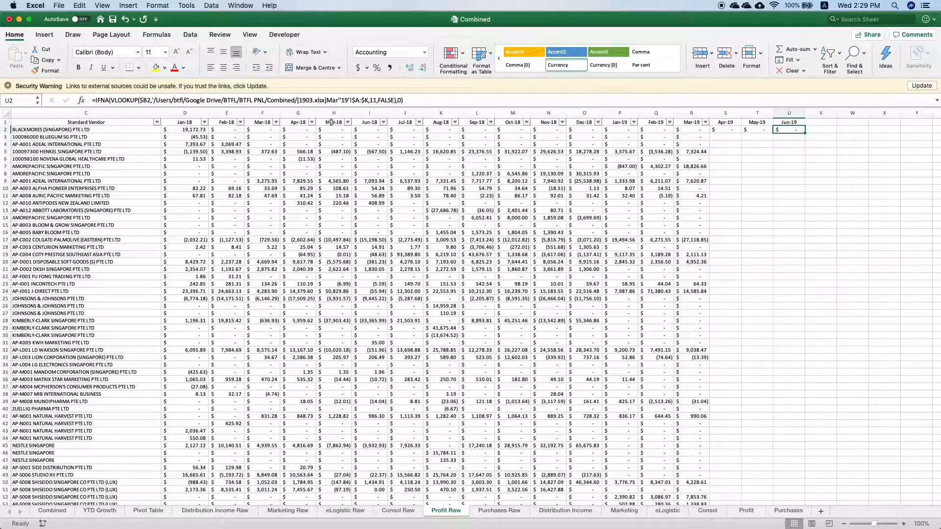
left_click(319, 103)
key("Return")
Fill the Profit Raw formulas in S2:U2 down through all vendor rows and autofit the new month columns' width
left_click_drag(725, 130, 795, 131)
double_click(806, 135)
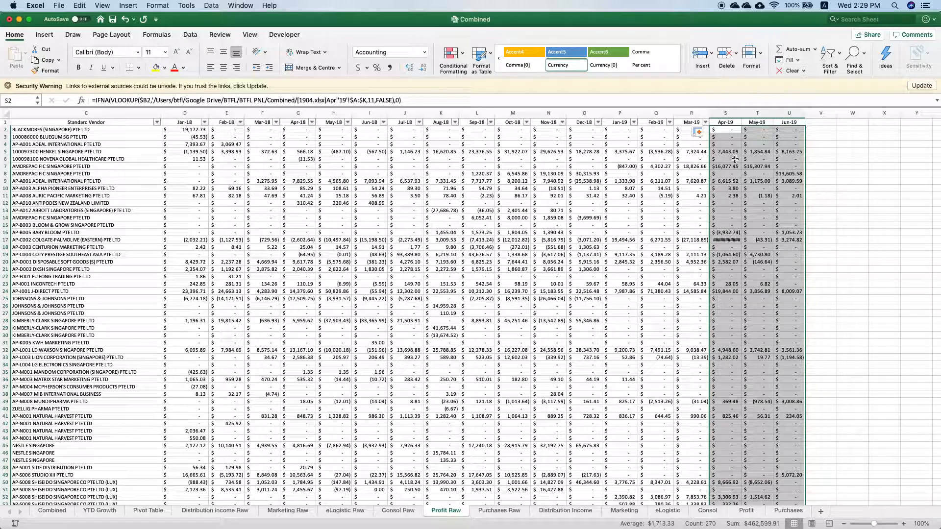
double_click(744, 114)
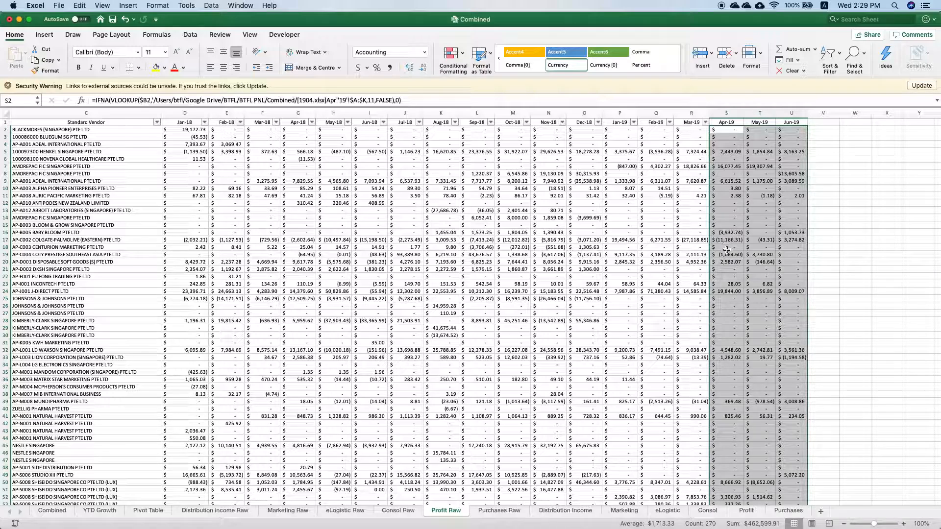
On the Purchases Raw sheet, extend the month headers to Jun-19 and copy the Mar-19 lookup formula in R2 across to S2:U2
left_click(499, 511)
mouse_move(802, 114)
left_mouse_down()
mouse_move(906, 114)
mouse_move(798, 122)
left_mouse_up()
left_click(907, 122)
left_click_drag(891, 126, 799, 134)
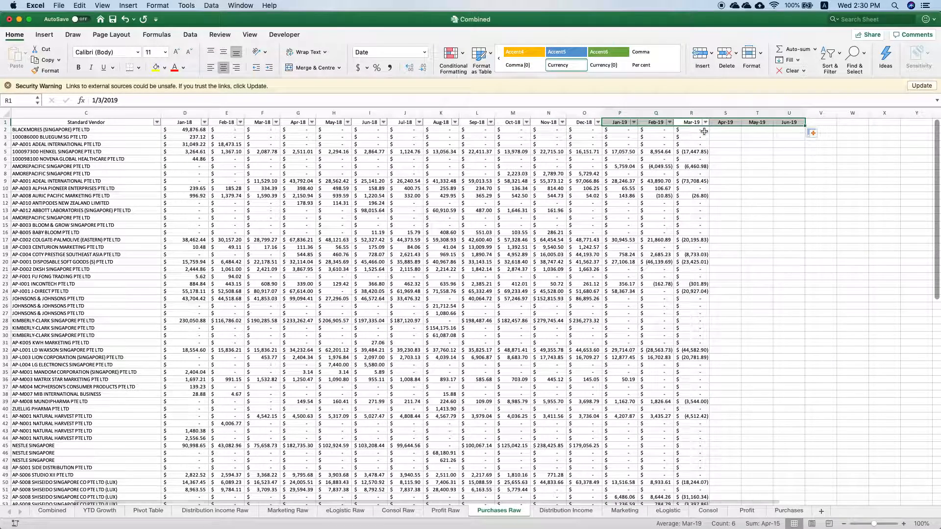
left_click(706, 130)
left_click_drag(710, 134, 797, 133)
Point the Purchases Raw Apr-19 lookup in S2 to 1904.xlsx and the May-19 lookup in T2 to 1905.xlsx
left_click(730, 130)
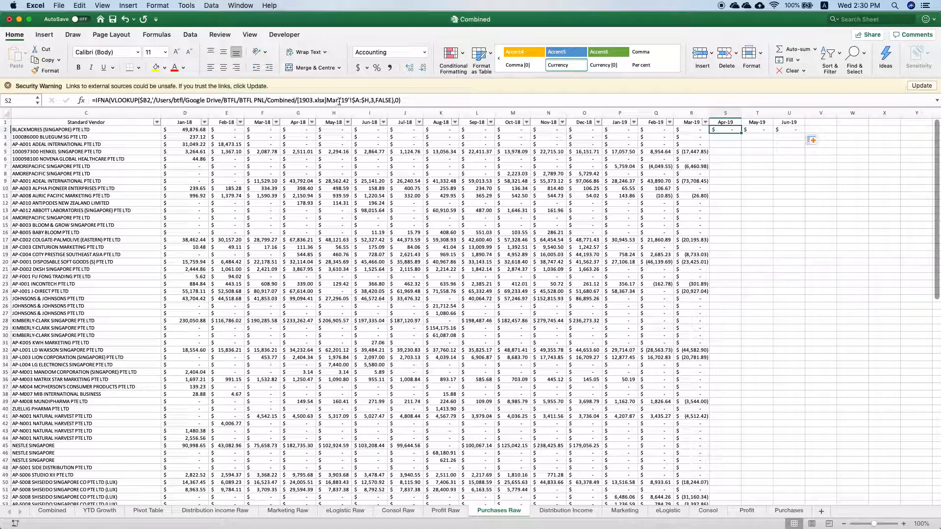
left_click(310, 101)
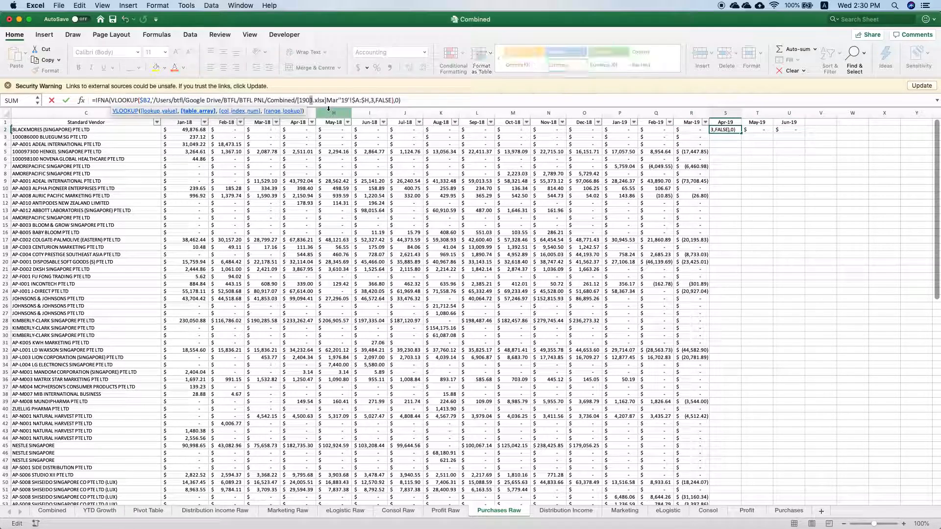
key("Return")
key("Up")
key("Right")
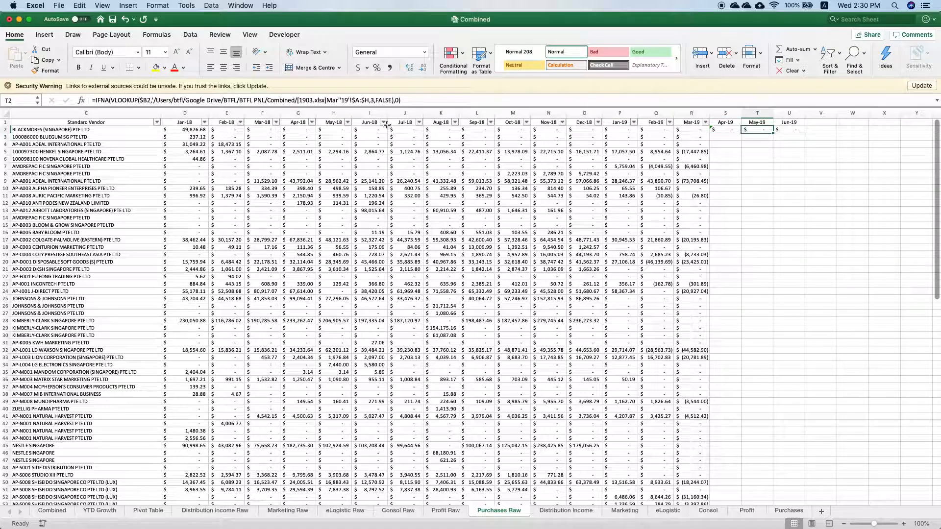
left_click(311, 101)
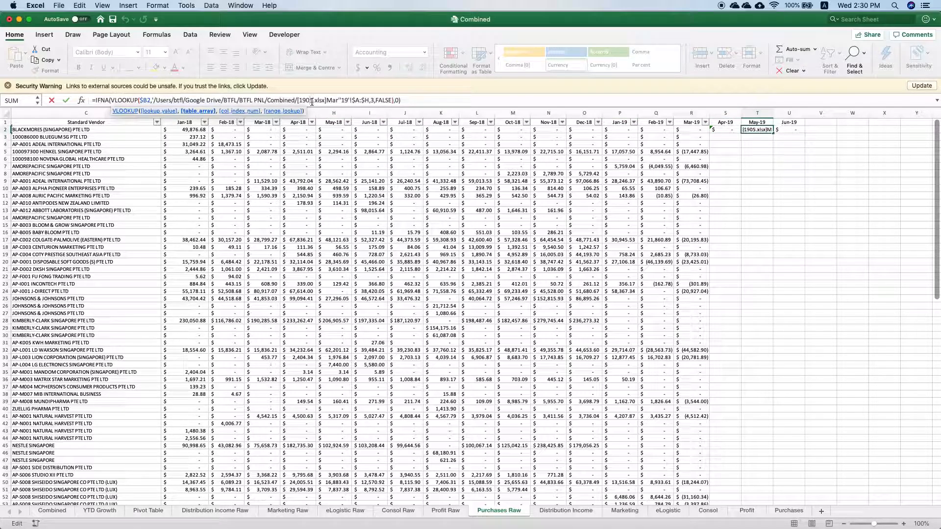
key("Return")
Point the Purchases Raw Jun-19 lookup in U2 to 1906.xlsx
key("Up")
key("Right")
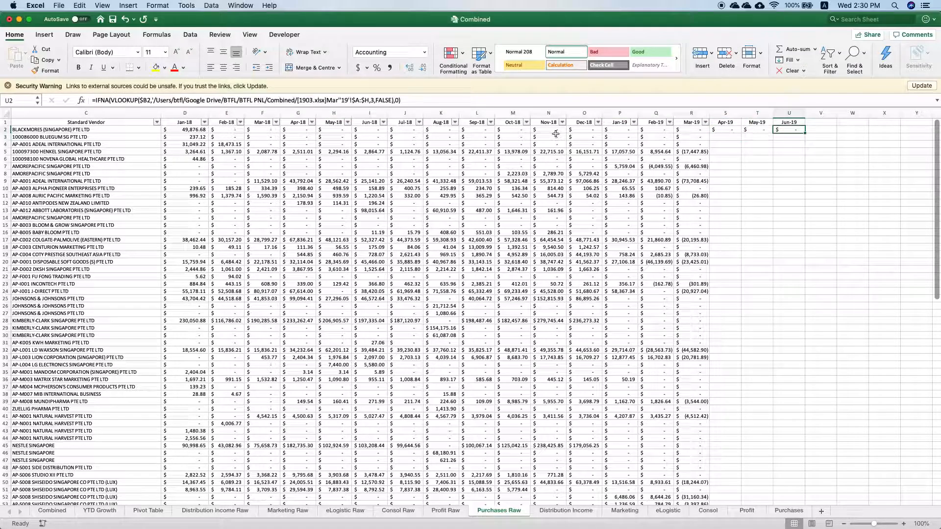
left_click(312, 100)
key("BackSpace")
type("6")
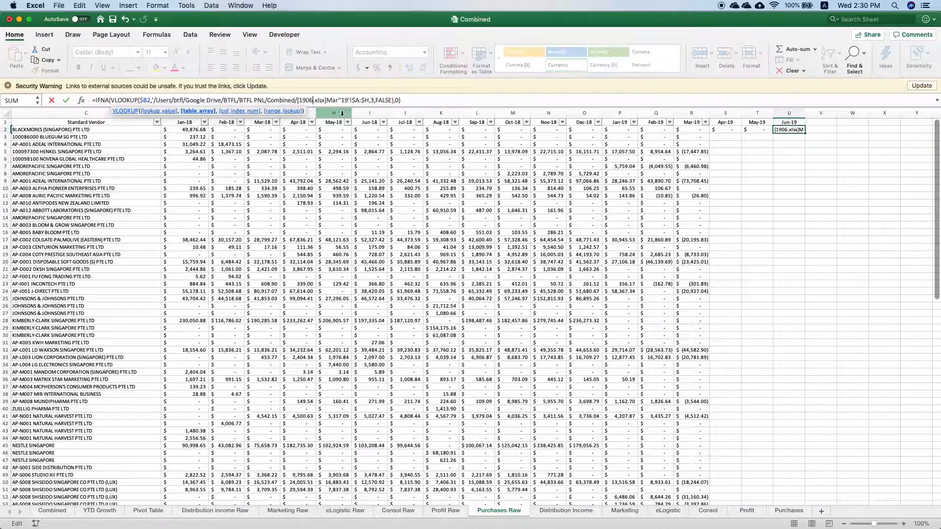
key("Return")
Fill the Purchases Raw formulas in S2:U2 down through all vendor rows and select the table's columns through Jun-19
left_click_drag(720, 130, 802, 134)
double_click(804, 133)
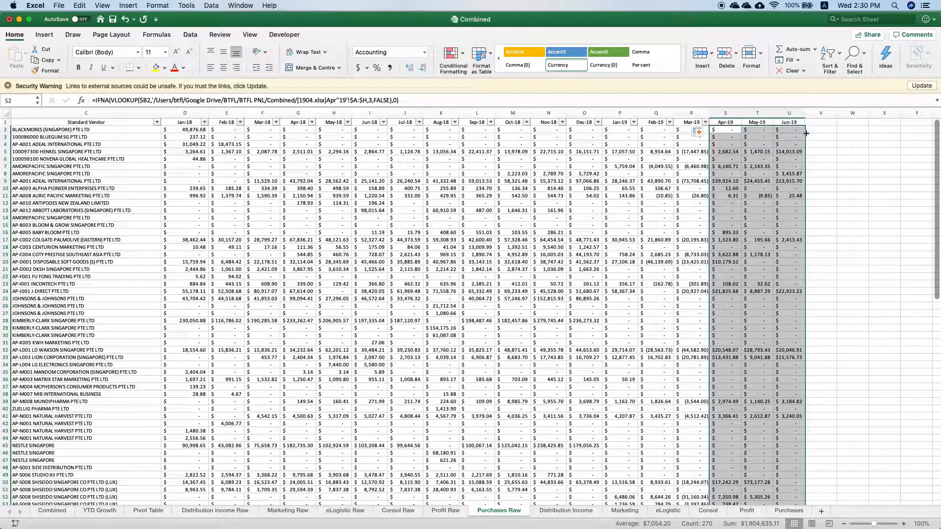
left_click_drag(789, 112, 19, 140)
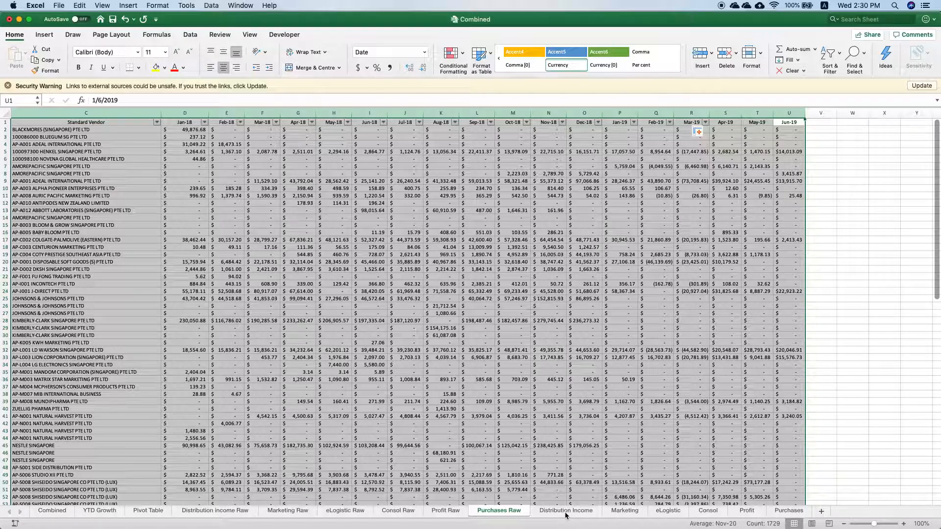
Review the Year rows in the YTD Growth pivot and the Apr-19 to Jun-19 columns on Distribution income Raw and Marketing Raw
left_click(77, 512)
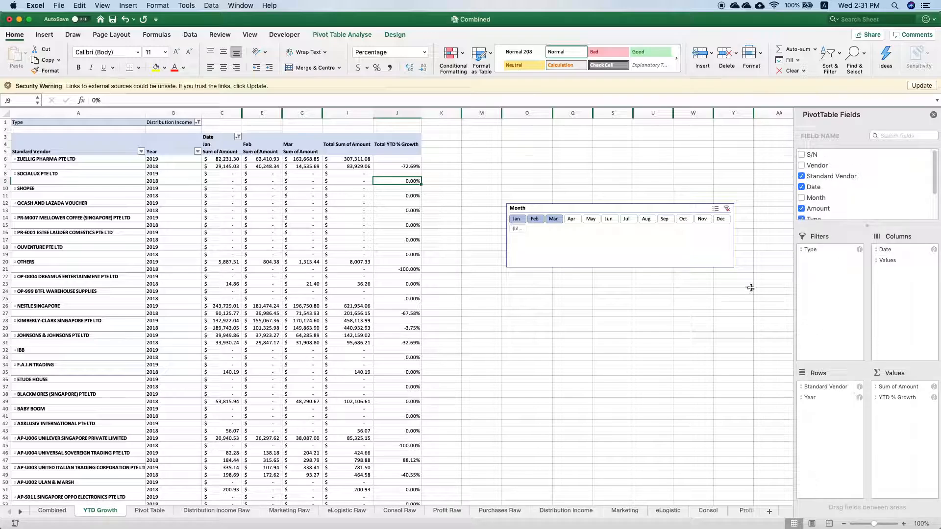
left_click(167, 161)
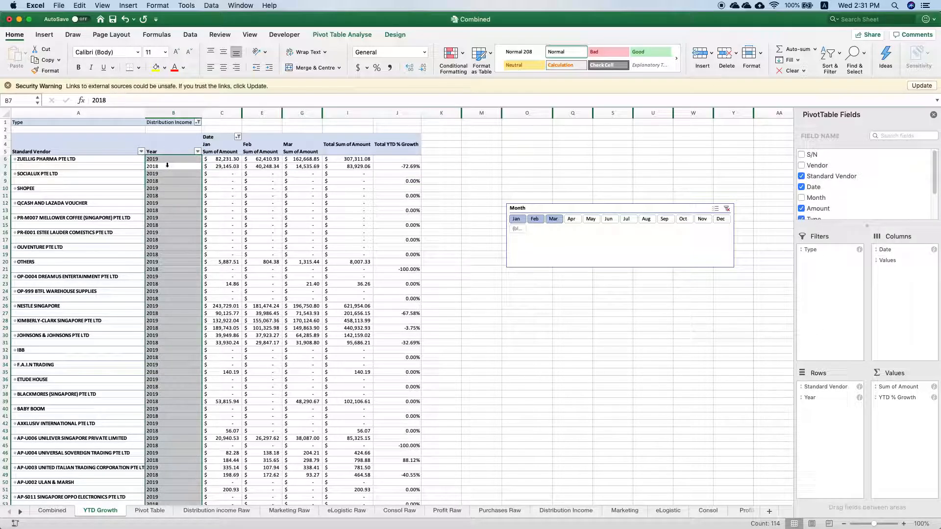
key("Up")
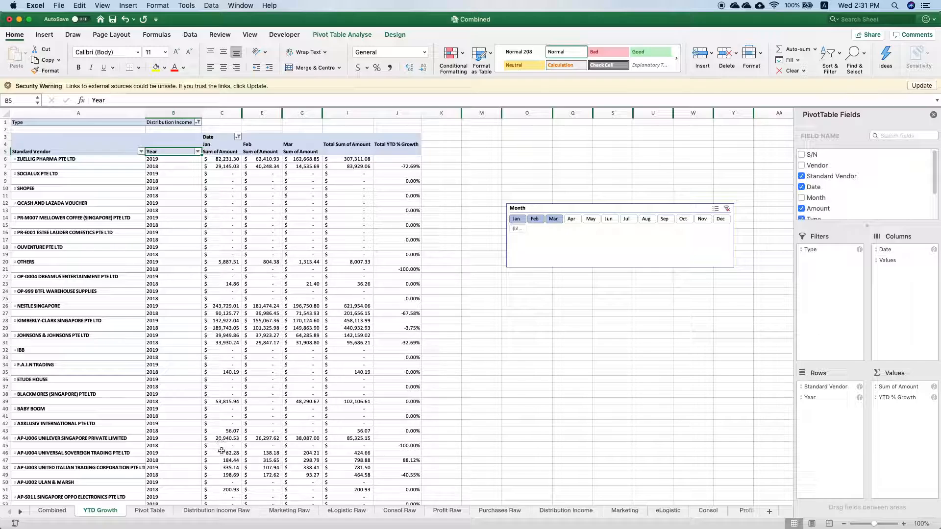
left_click(199, 513)
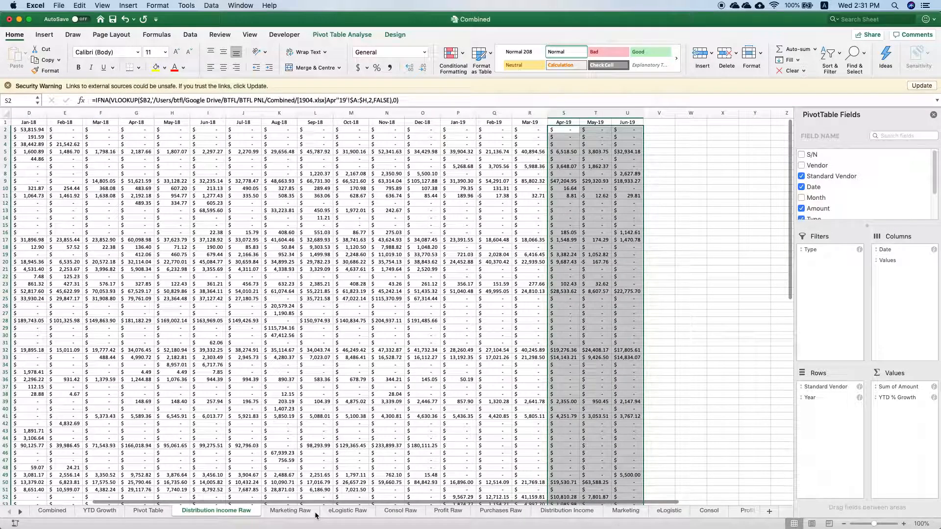
left_click(289, 510)
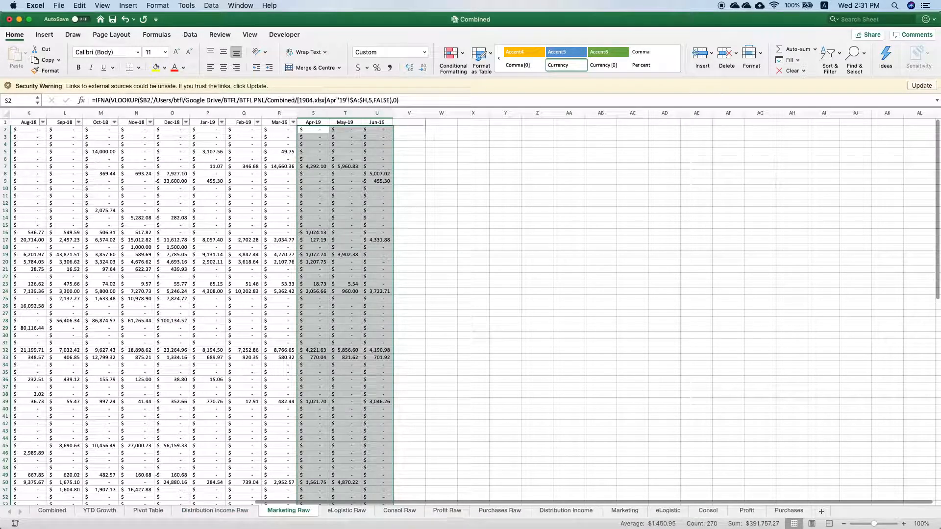
On the Pivot Table sheet, inspect the Month formula in E14 and the Vendor INDEX formula in B2
left_click(148, 513)
left_click(360, 217)
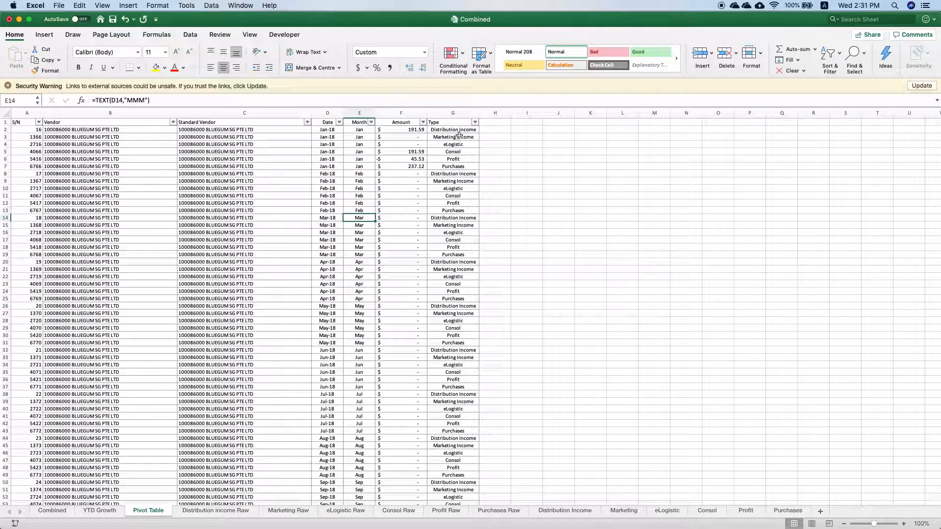
left_click(247, 131)
left_click(147, 132)
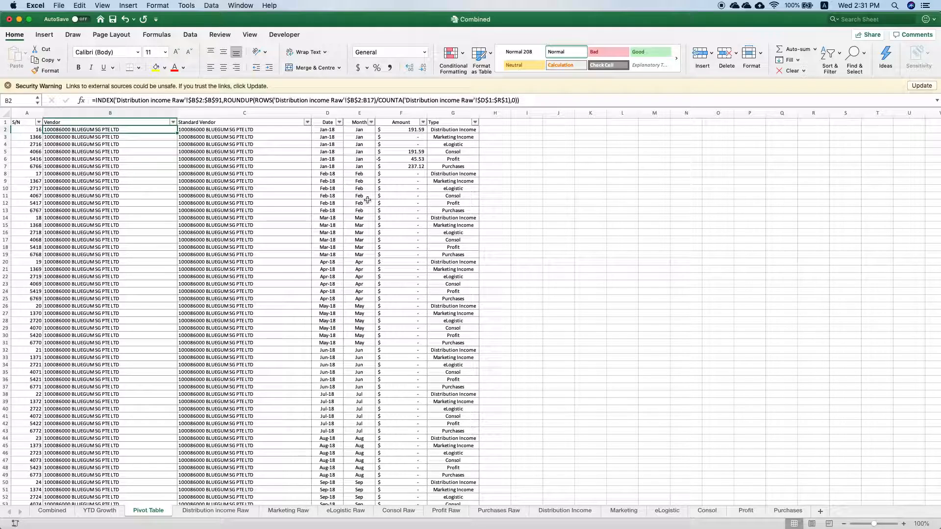
left_click(560, 100)
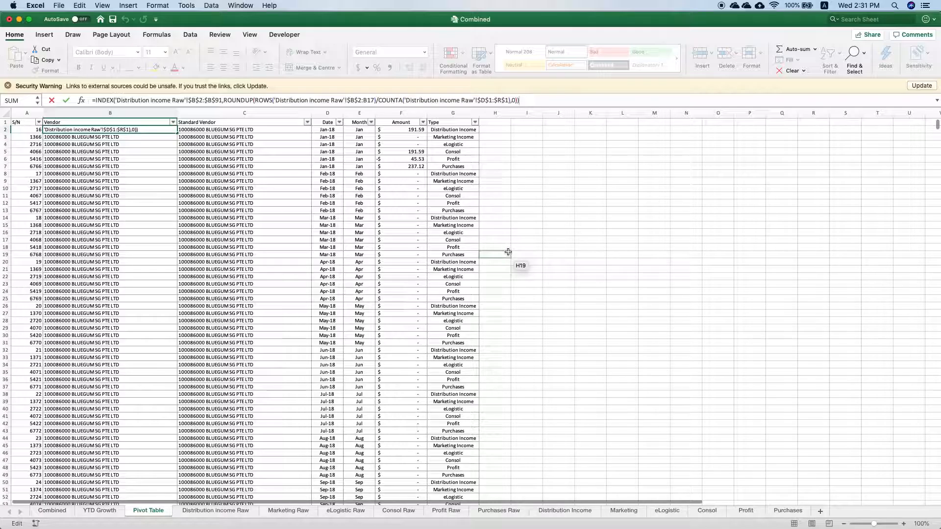
Examine the end of the Pivot Table sheet's data, checking the last vendor's months and its Type entries
scroll(423, 255, "down", 20)
scroll(423, 255, "down", 20)
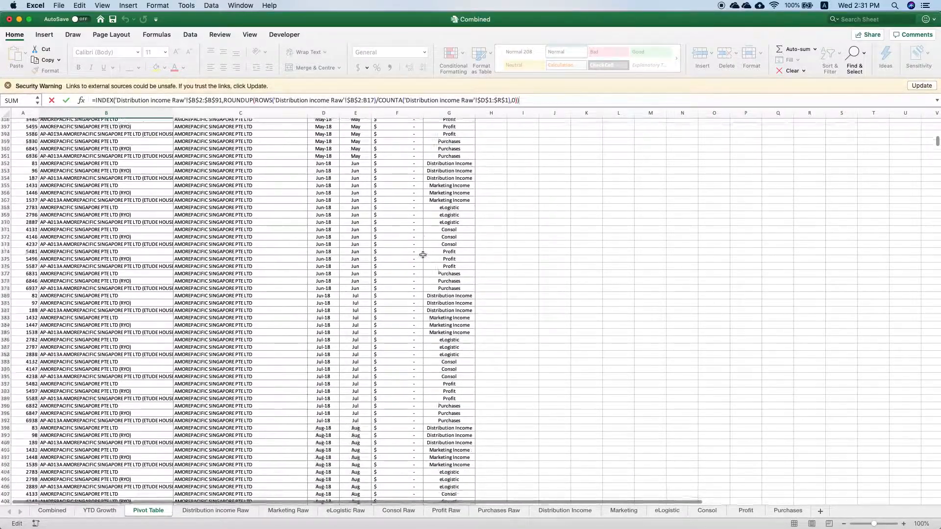
scroll(692, 239, "down", 1)
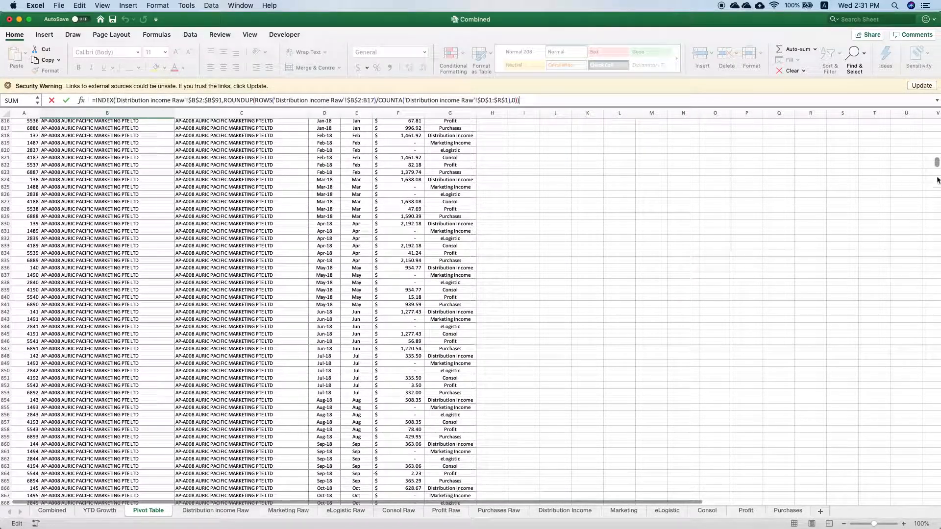
left_click_drag(938, 163, 937, 499)
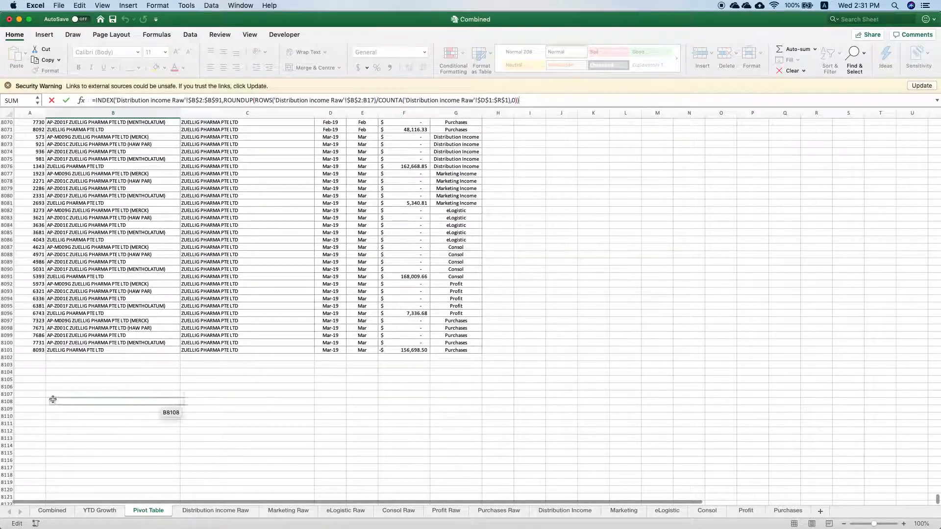
right_click(113, 380)
left_click(937, 498)
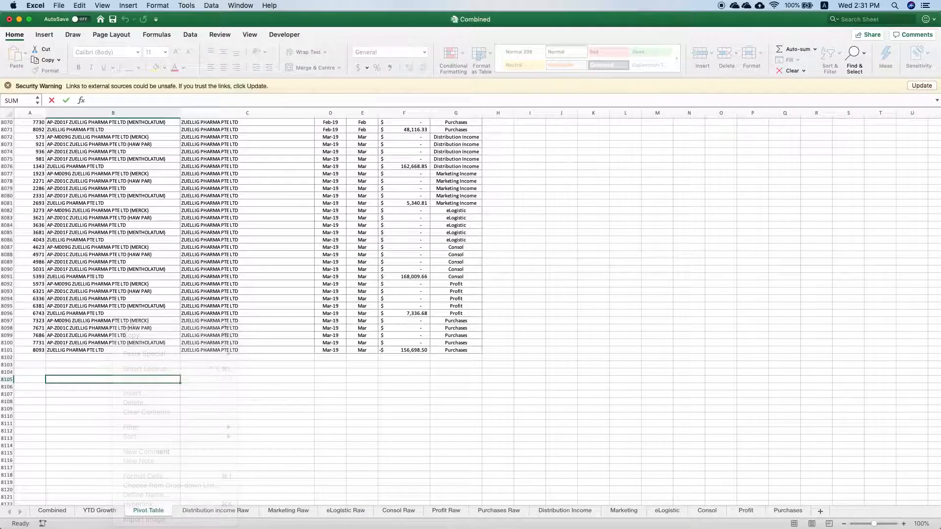
mouse_move(937, 499)
left_mouse_down()
mouse_move(936, 86)
mouse_move(937, 516)
left_mouse_up()
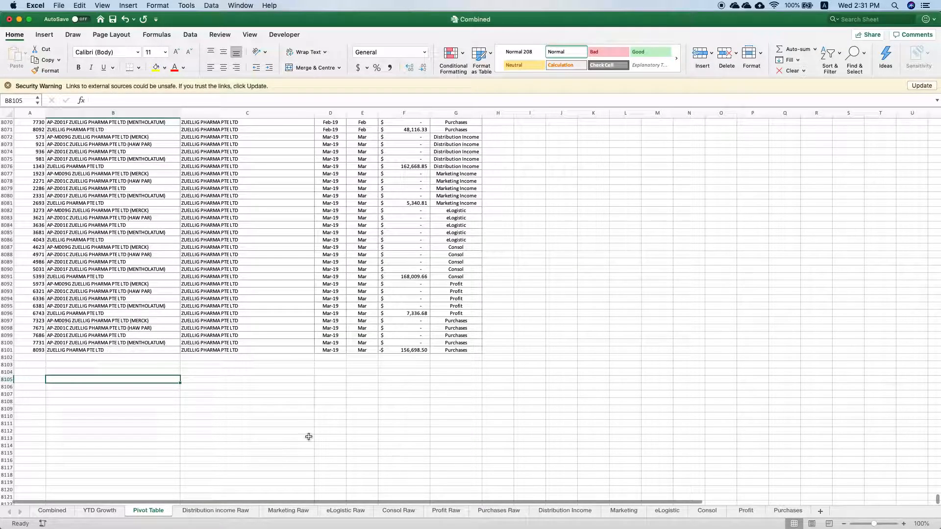
left_click_drag(472, 323, 458, 350)
scroll(456, 343, "up", 20)
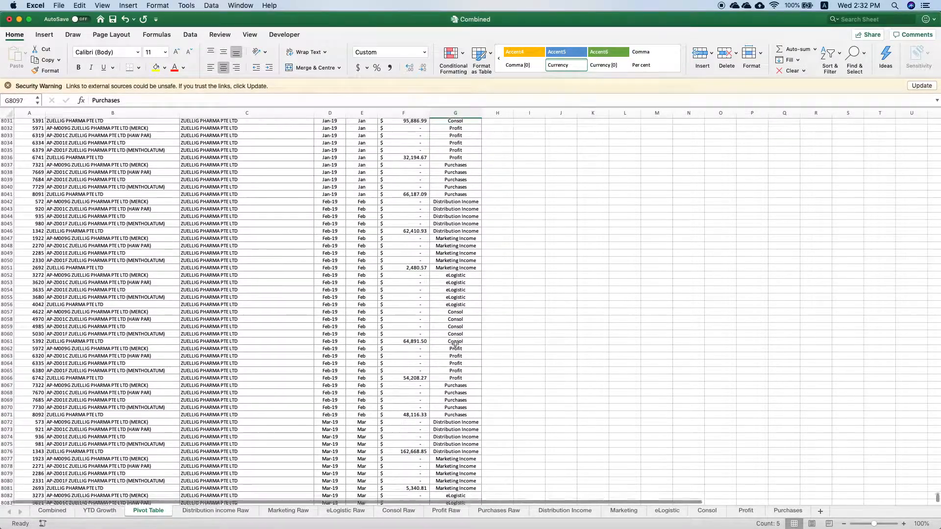
scroll(455, 343, "up", 20)
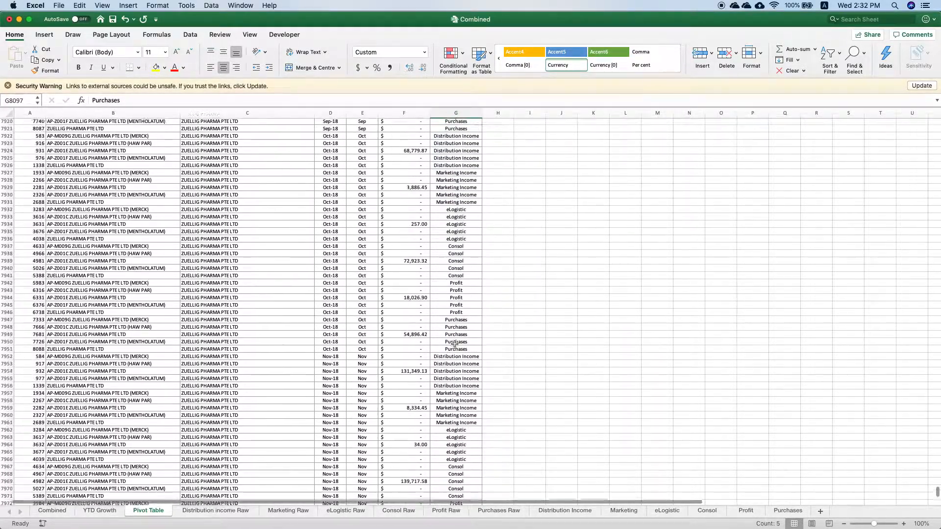
scroll(455, 345, "up", 2)
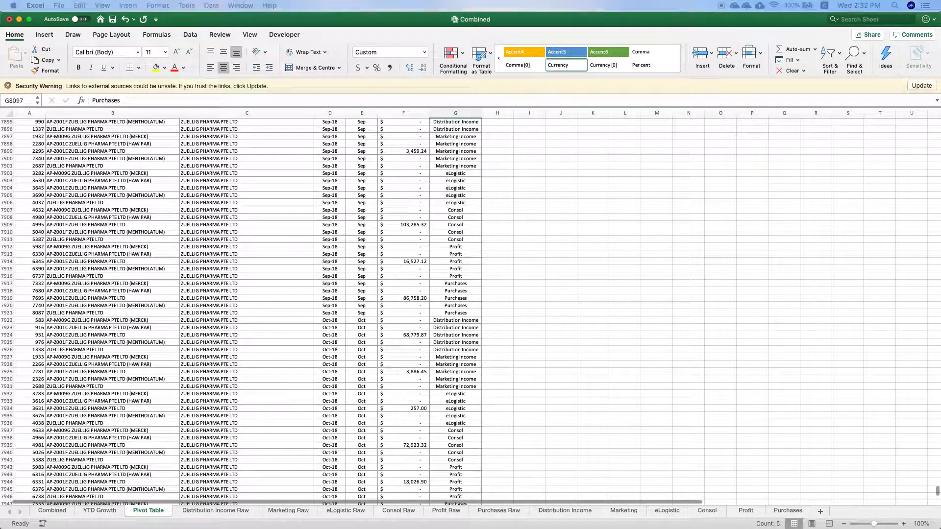